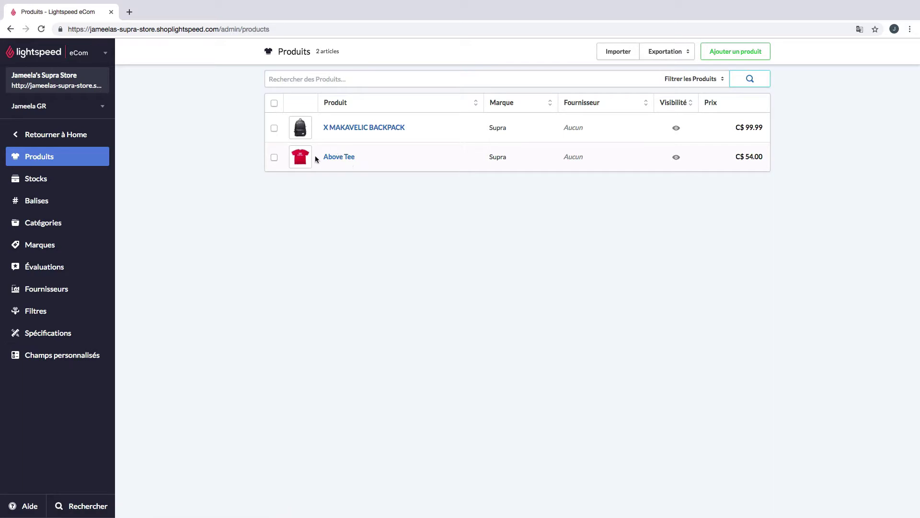
Step: Open the Above Tee product and check its available visibility options, keeping Toujours visible
left_click(341, 160)
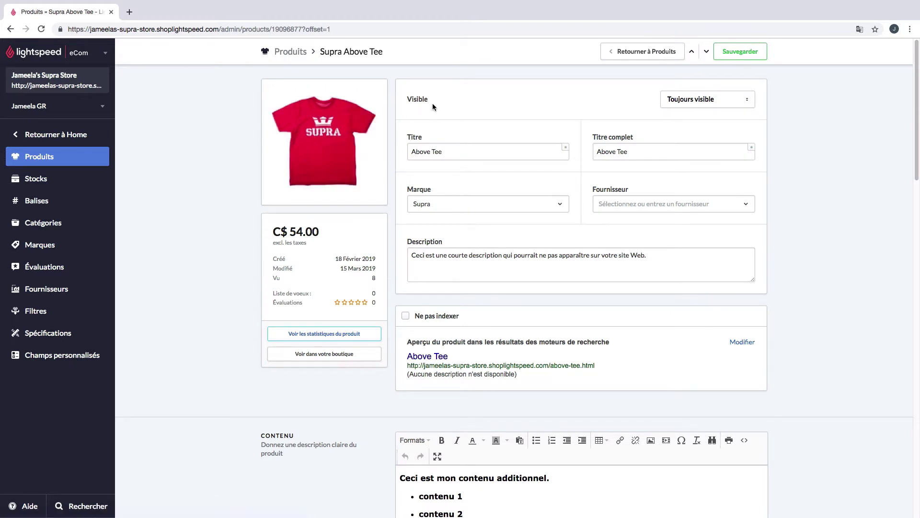
left_click(750, 104)
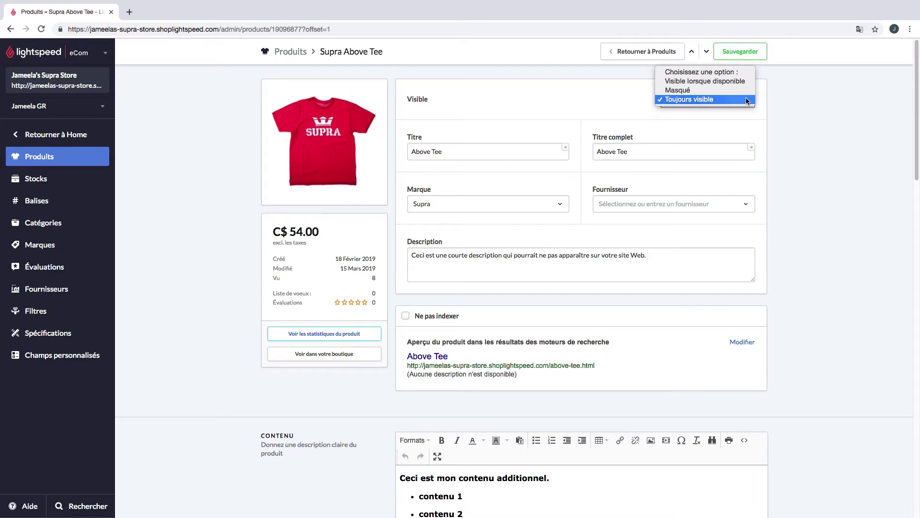
left_click(450, 142)
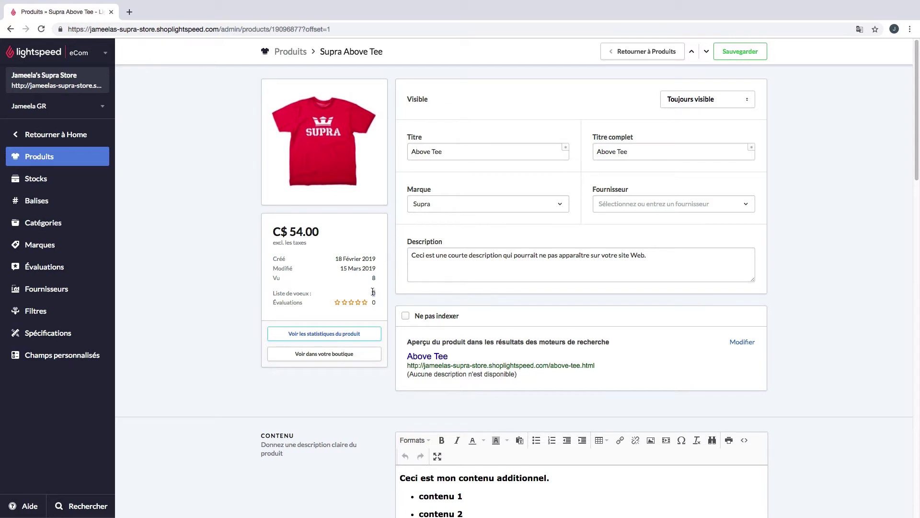
Step: Review the product's wish list and ratings summary, and examine the text and editing tools of its Contenu section
double_click(374, 293)
left_click(300, 309)
scroll(371, 382, "down", 3)
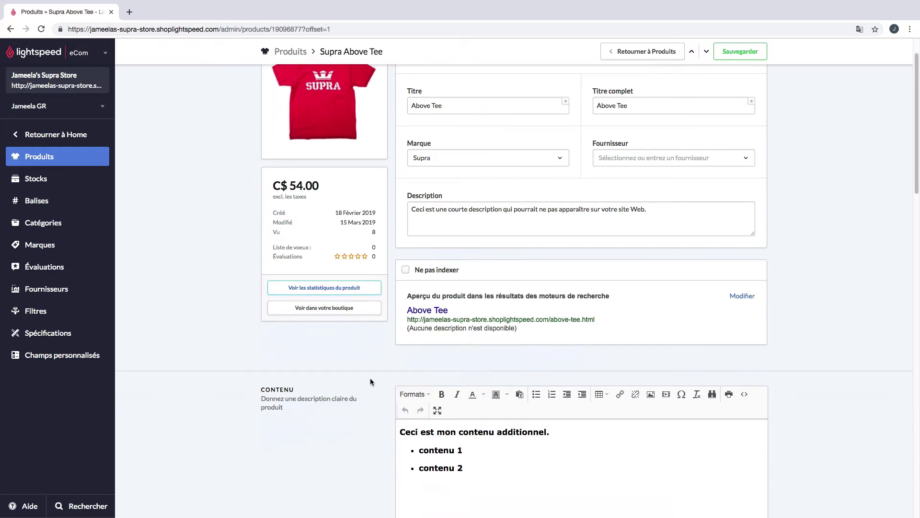
scroll(371, 381, "down", 3)
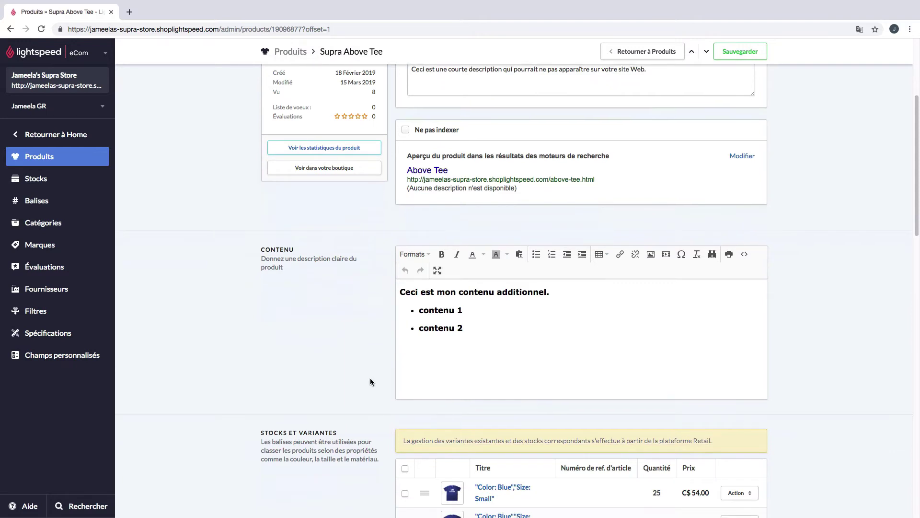
left_click_drag(468, 330, 390, 286)
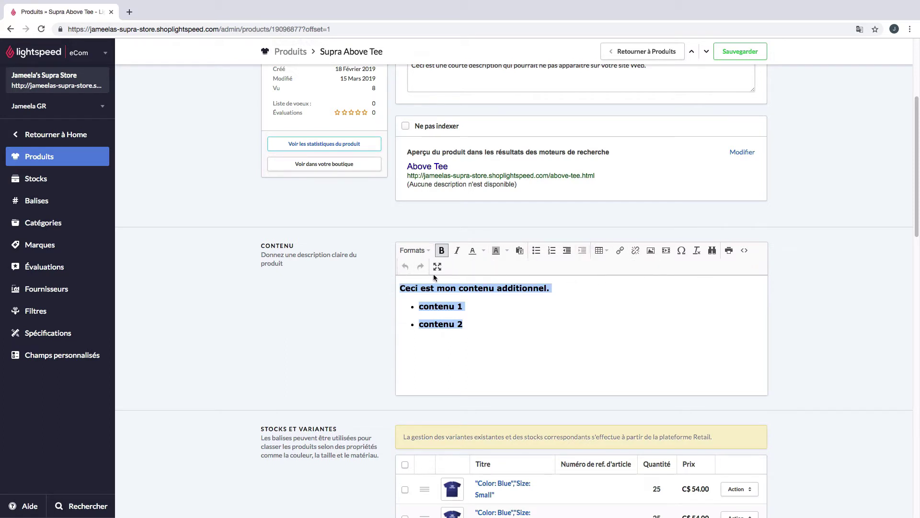
left_click_drag(262, 247, 295, 243)
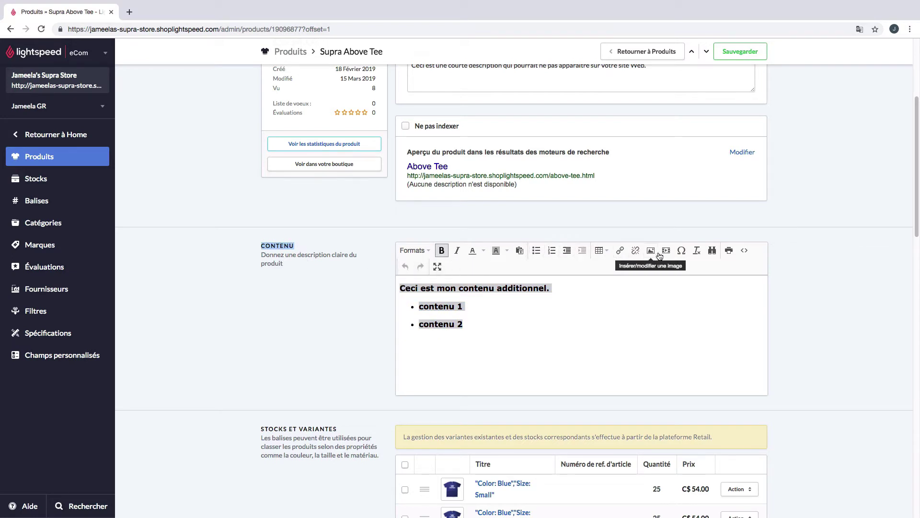
left_click(644, 270)
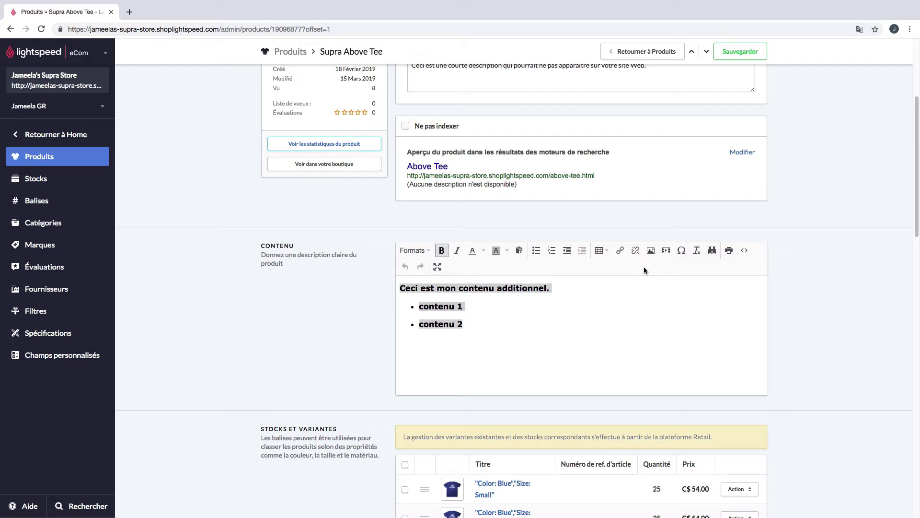
left_click(606, 305)
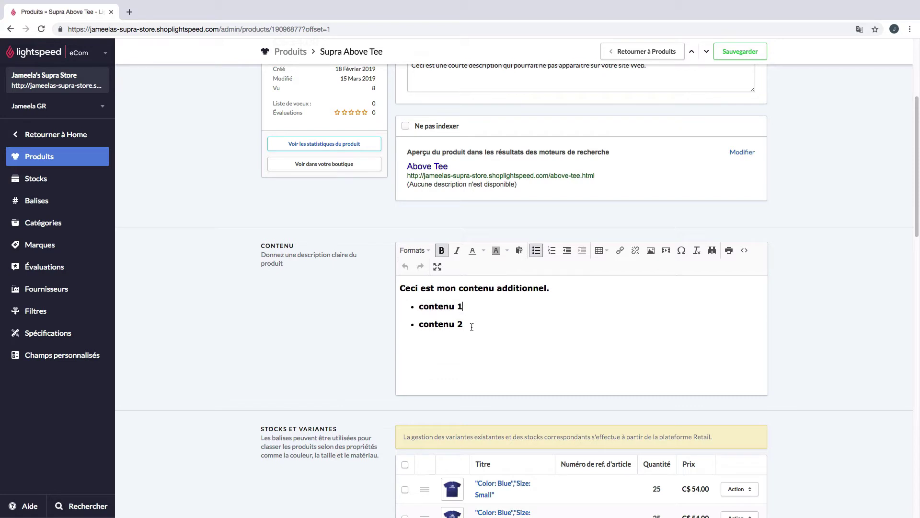
Step: Select the Contenu text to look through its heading, inline, block and alignment formats, and view its HTML source code
left_click_drag(469, 325, 398, 289)
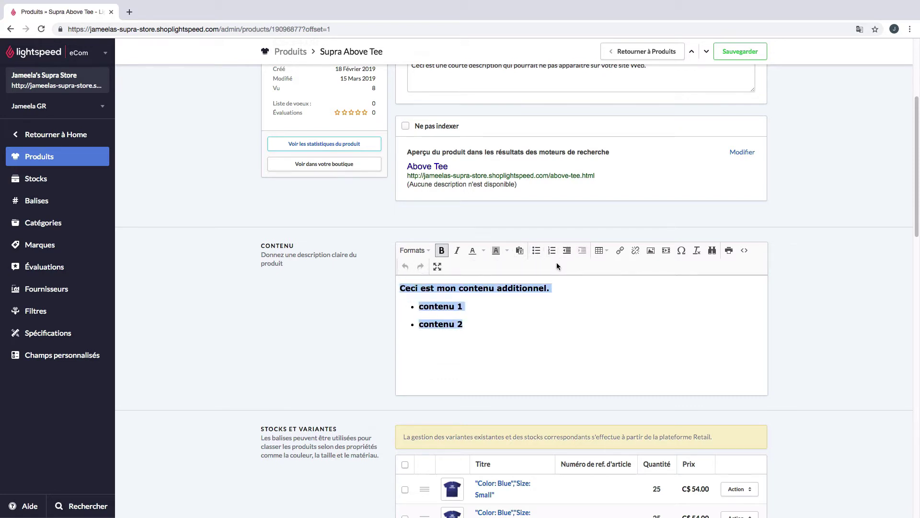
left_click(431, 254)
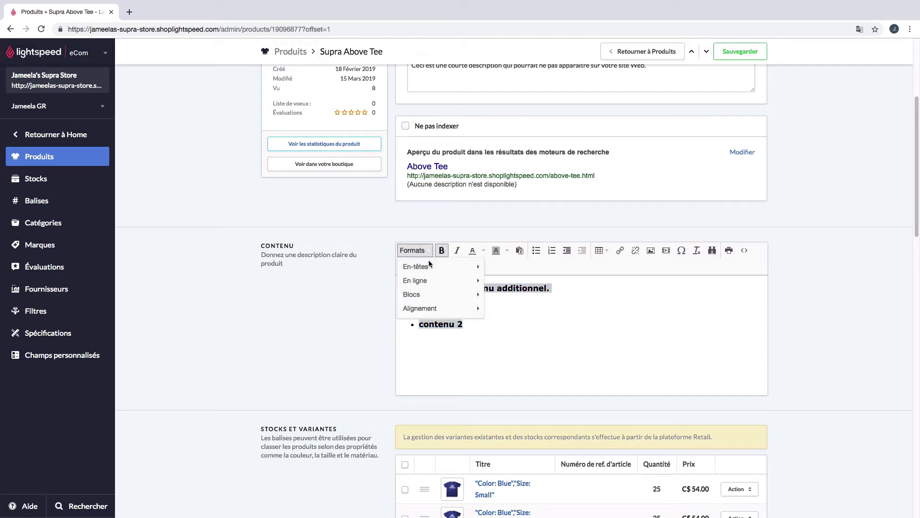
mouse_move(439, 267)
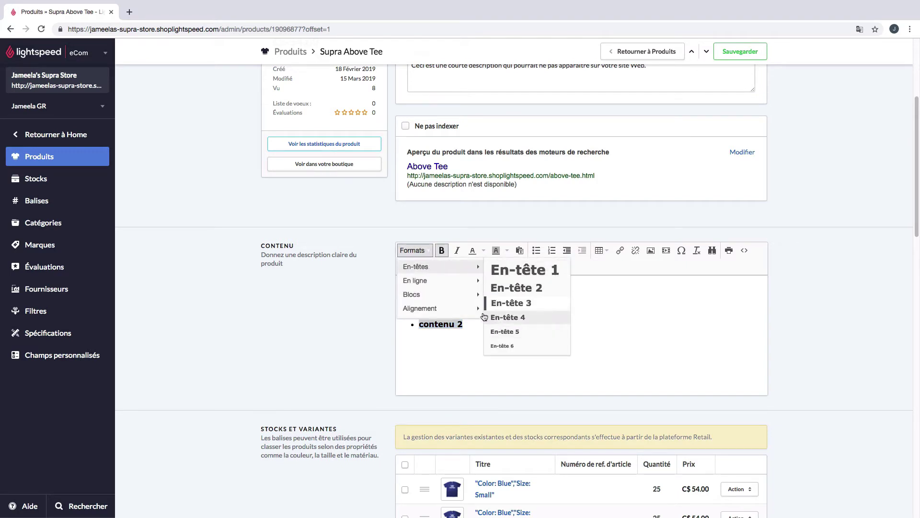
mouse_move(462, 282)
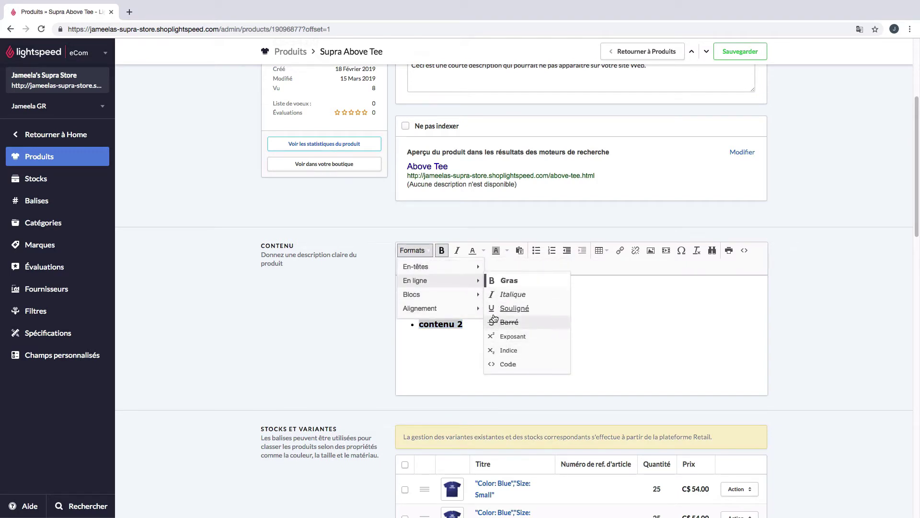
mouse_move(477, 296)
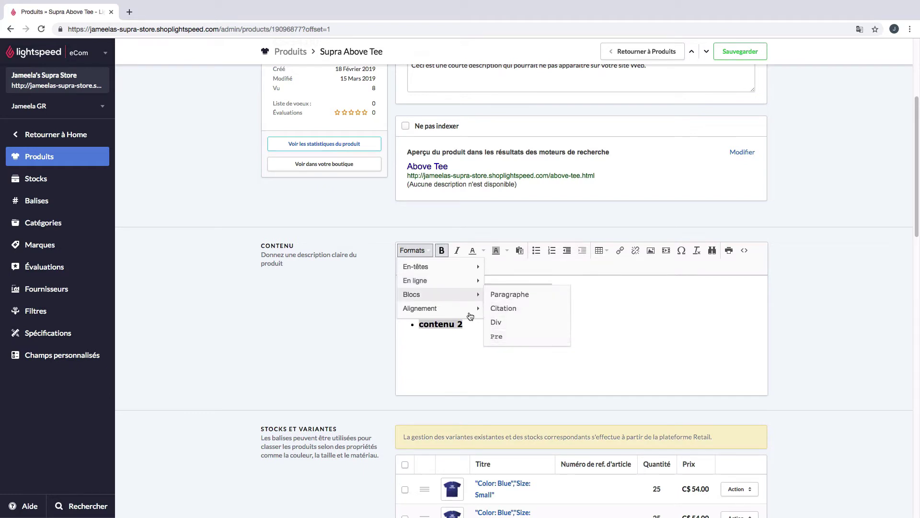
mouse_move(470, 312)
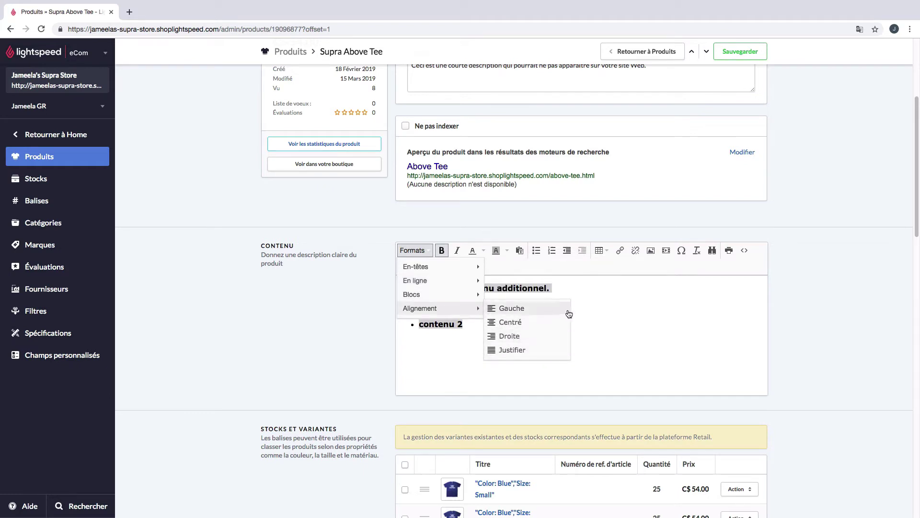
left_click(584, 308)
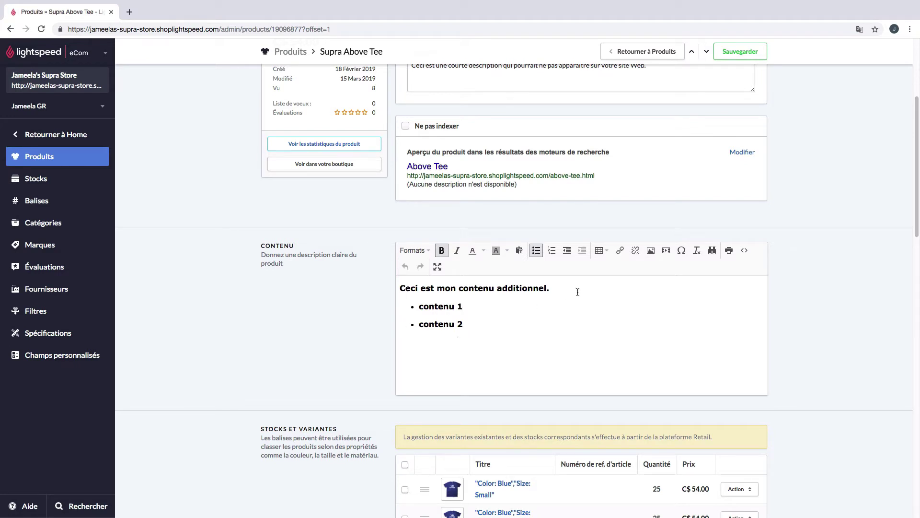
left_click(744, 251)
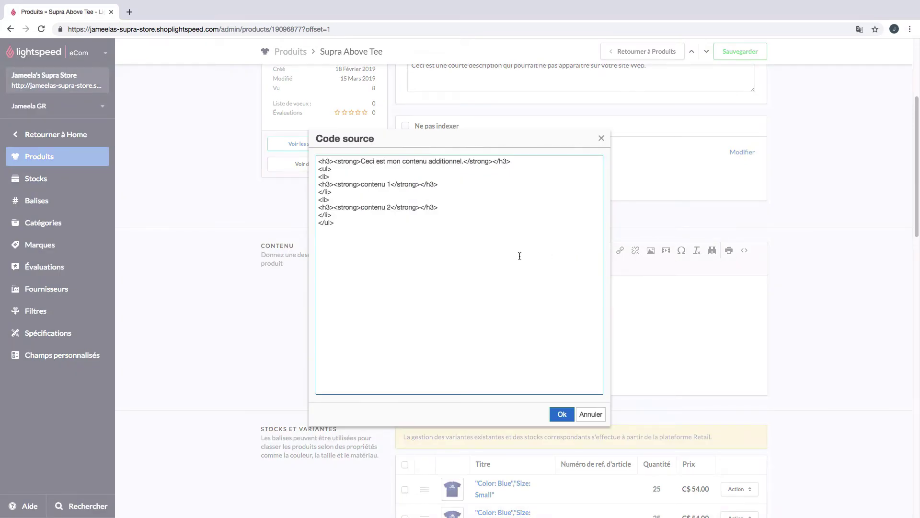
left_click(601, 140)
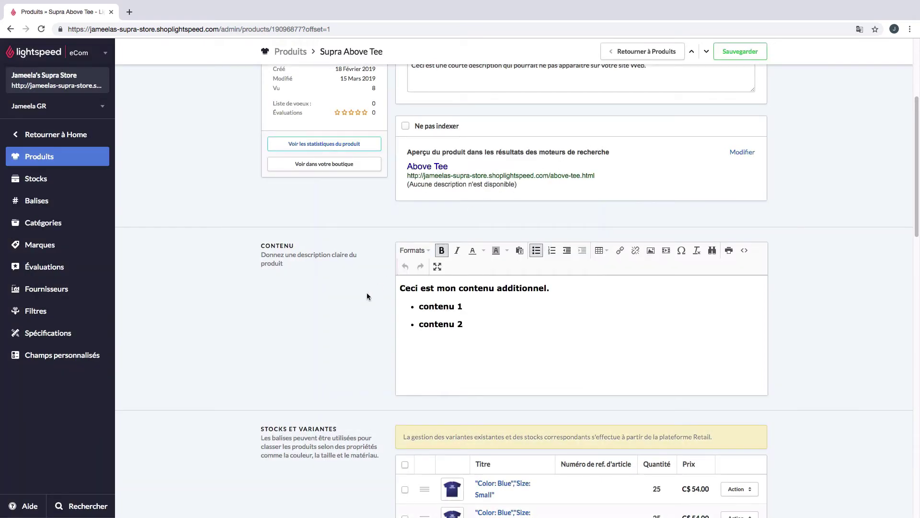
Step: Mark the "Color: Red","Size: Small" variant as the product's default option
scroll(367, 296, "down", 5)
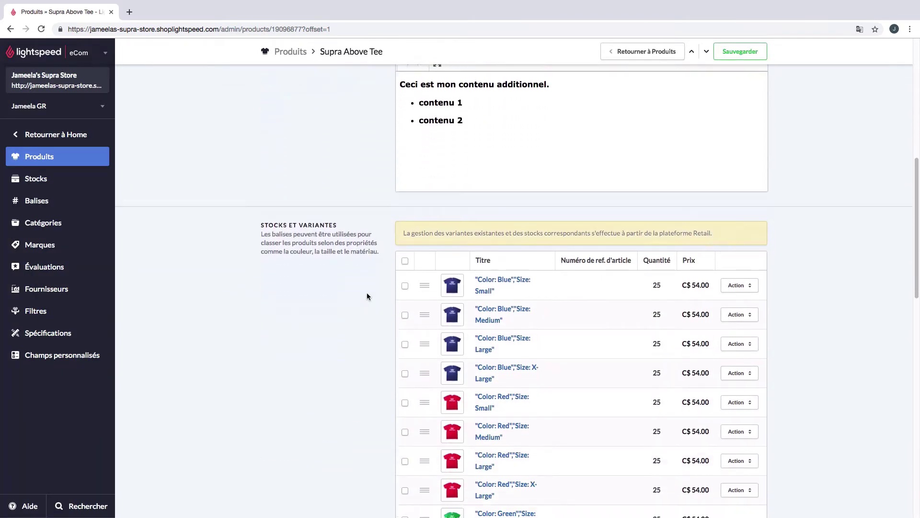
scroll(366, 296, "down", 3)
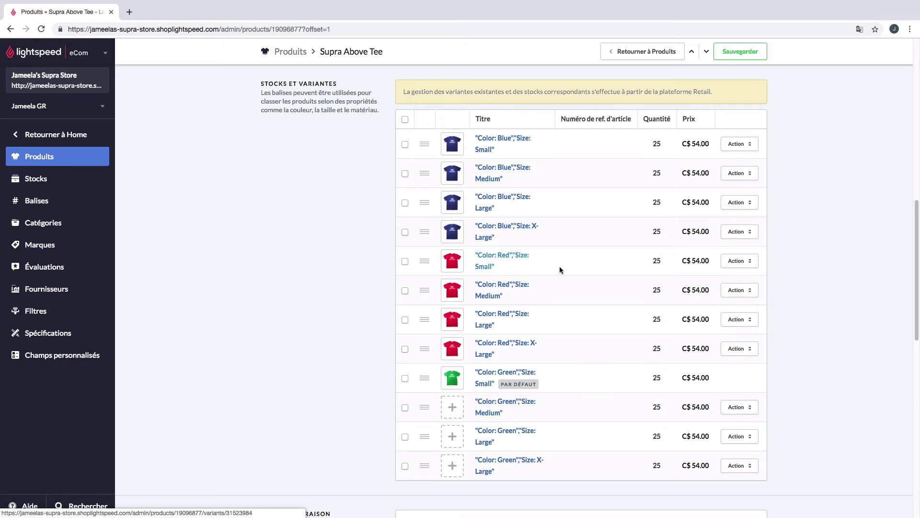
left_click(736, 261)
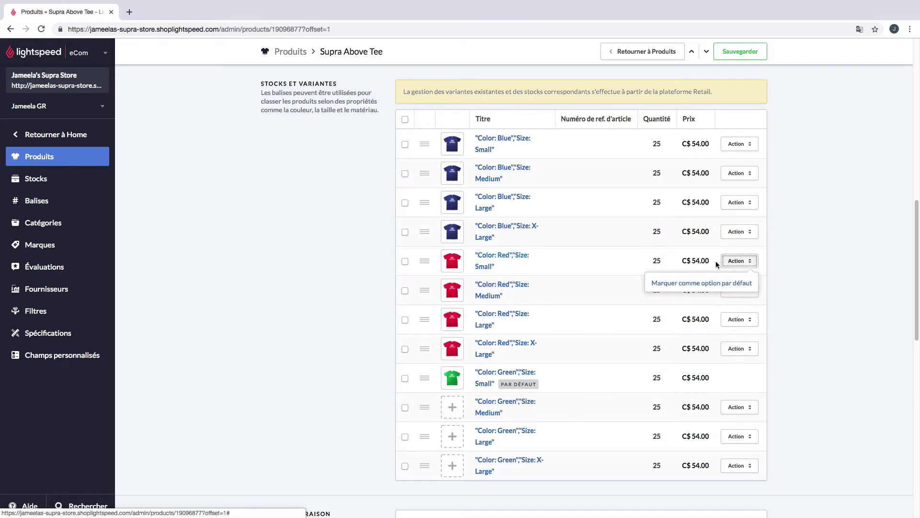
left_click(696, 284)
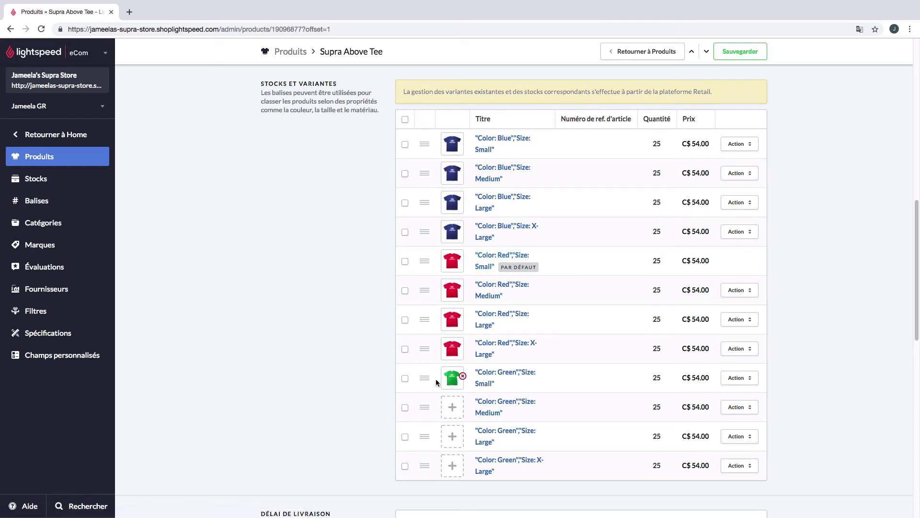
Step: Try out reordering the red Small variant within the Stocks et variantes list
mouse_move(426, 261)
left_mouse_down()
mouse_move(407, 283)
mouse_move(424, 257)
left_mouse_up()
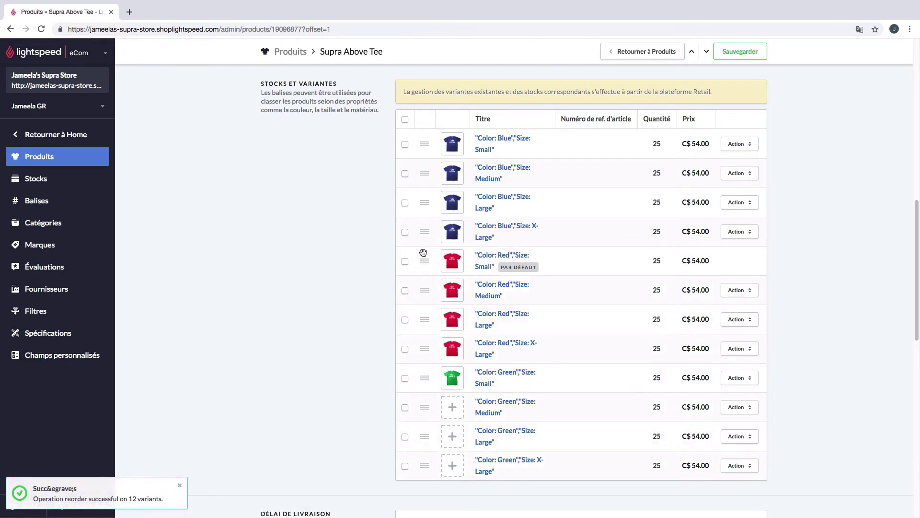
mouse_move(427, 264)
left_mouse_down()
mouse_move(425, 276)
mouse_move(426, 260)
left_mouse_up()
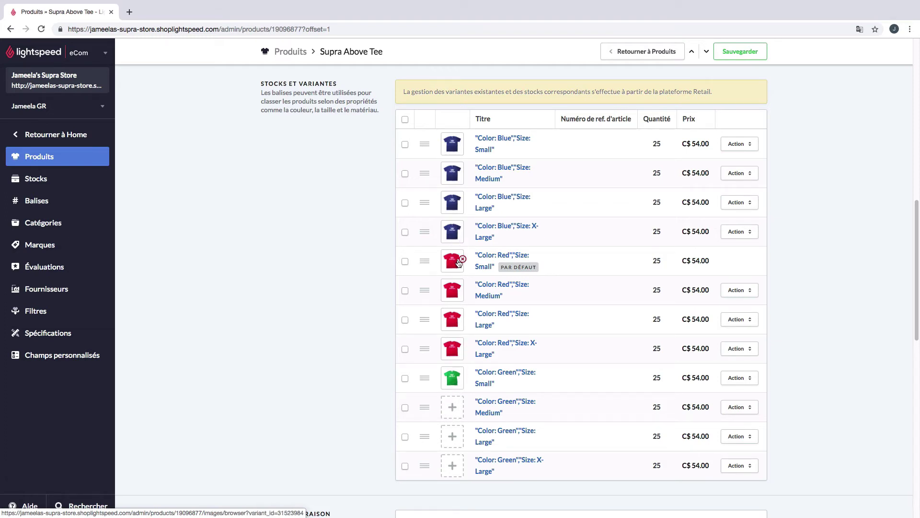
Step: Assign the green T-shirt picture as the featured image of the green Medium, Large and X-Large variants
left_click(453, 408)
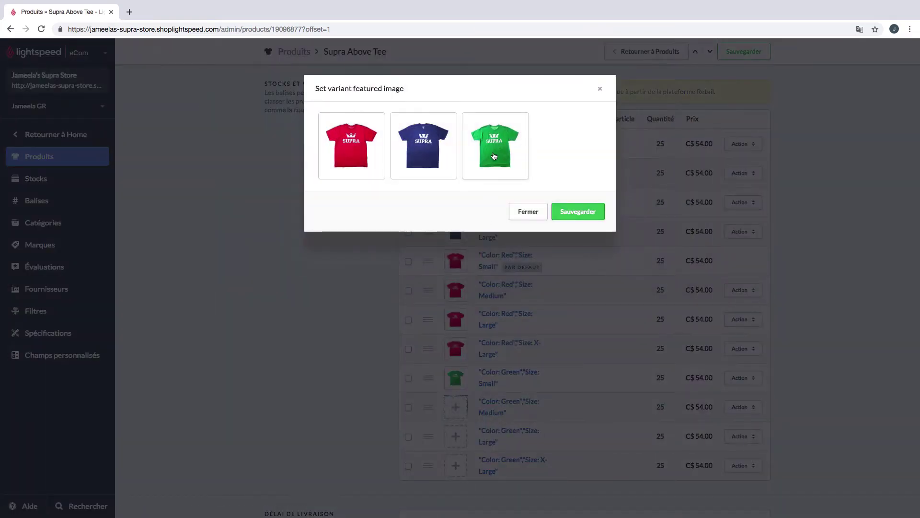
left_click(494, 156)
left_click(559, 211)
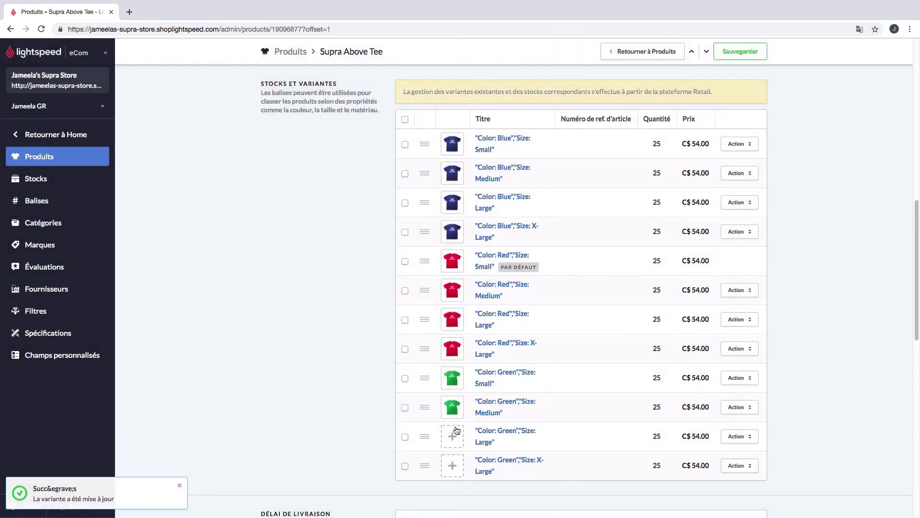
left_click(452, 261)
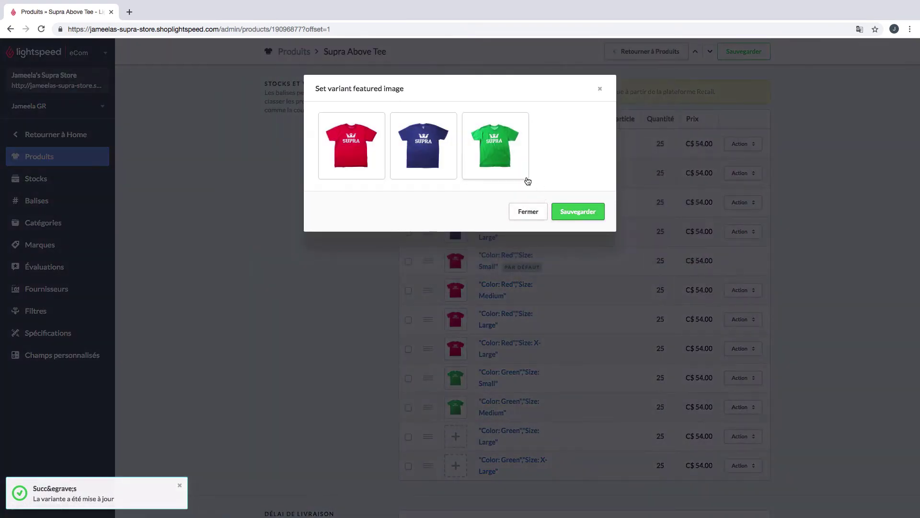
left_click(495, 148)
left_click(567, 213)
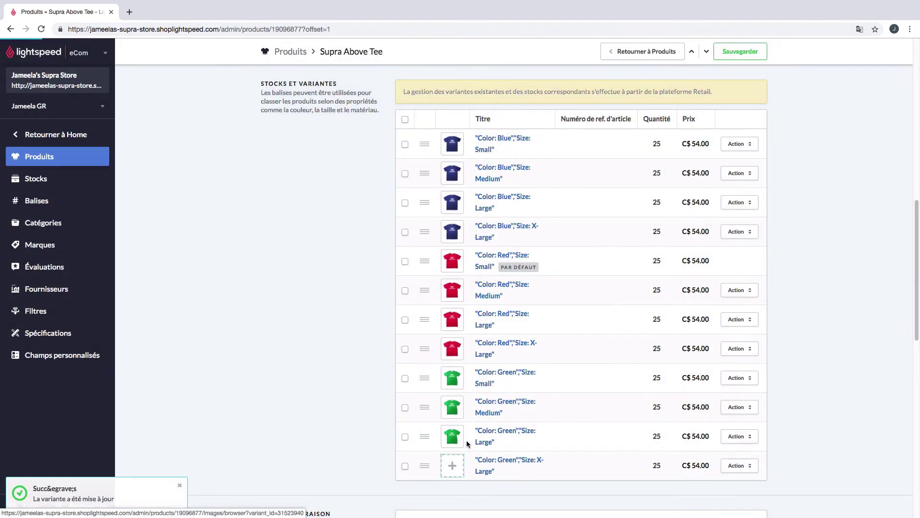
left_click(455, 465)
left_click(510, 170)
left_click(570, 212)
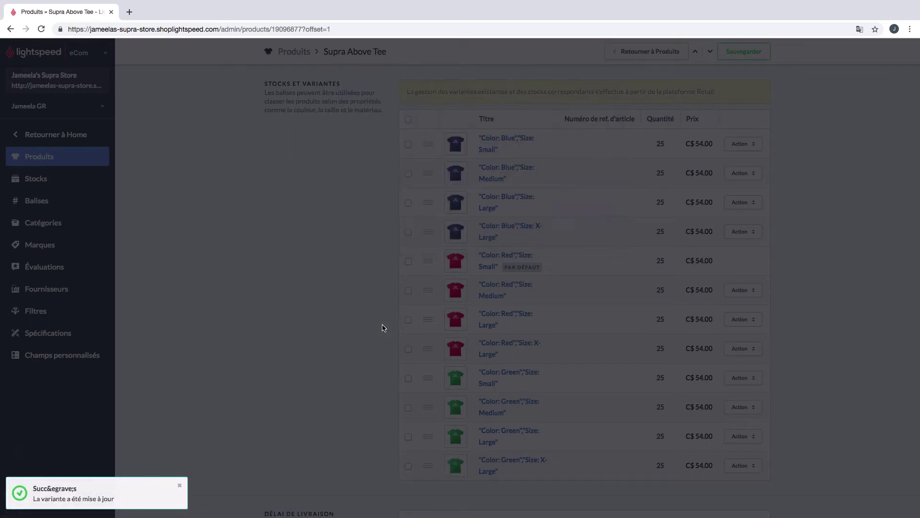
Step: Reorder the product images to red, green, blue, with the red T-shirt as the main image
scroll(382, 326, "down", 5)
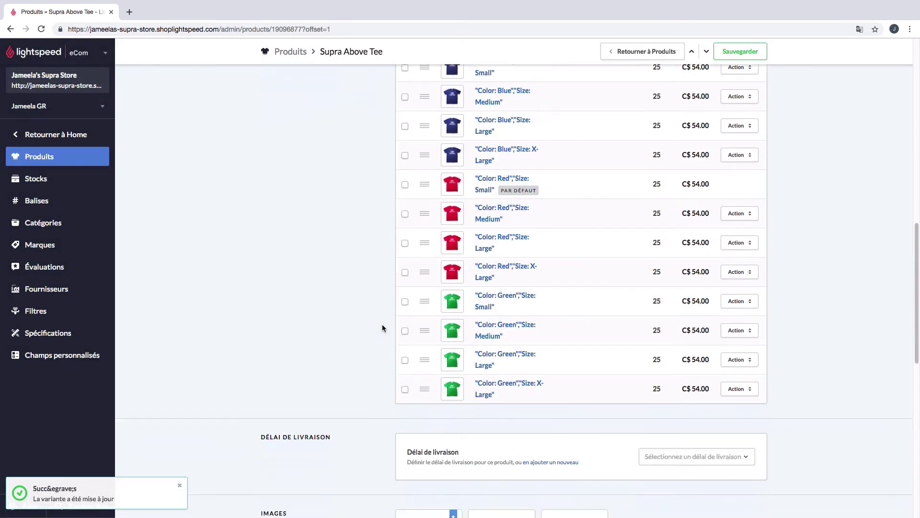
scroll(382, 328, "down", 5)
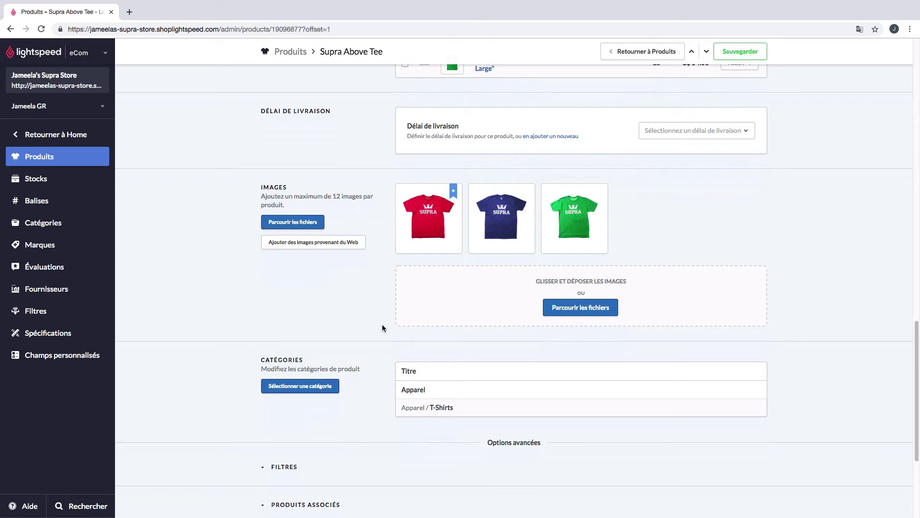
mouse_move(420, 230)
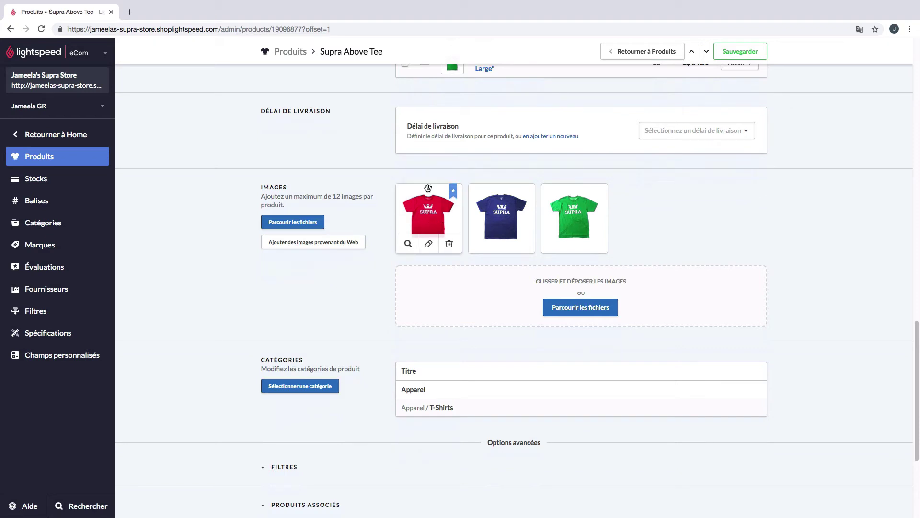
left_click_drag(581, 216, 432, 218)
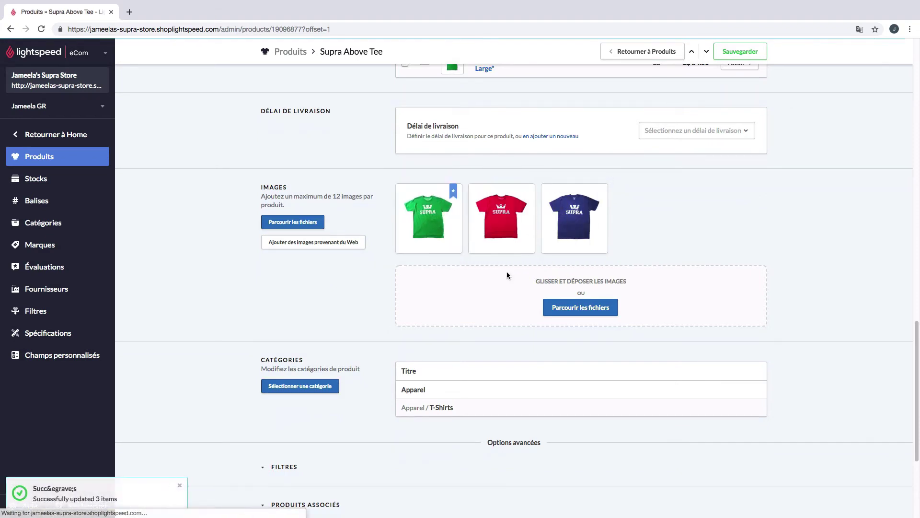
left_click_drag(501, 215, 431, 217)
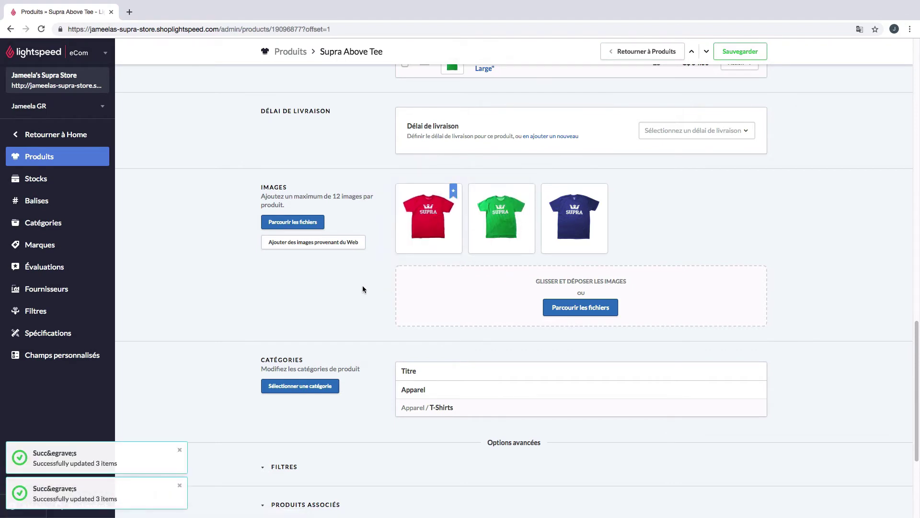
Step: Enable the Red, Green and Blue colour filters for the product
scroll(362, 287, "down", 3)
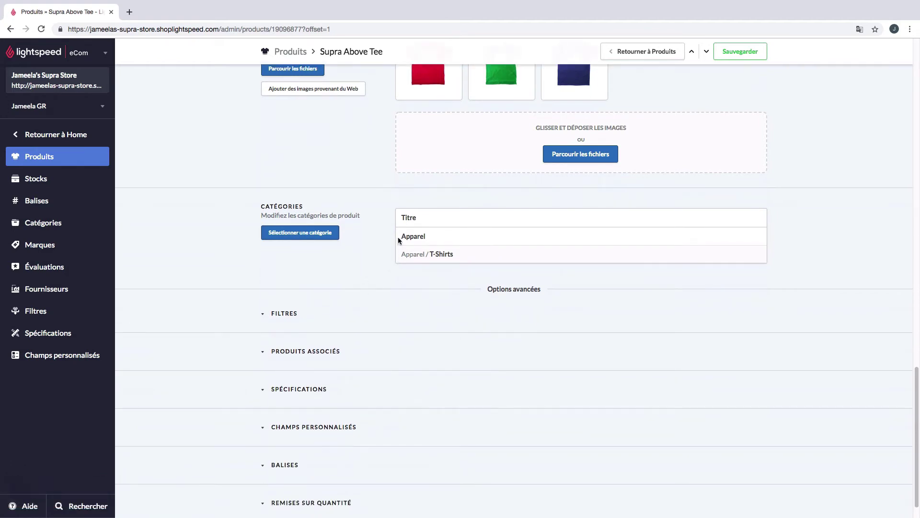
left_click_drag(400, 235, 459, 260)
left_click(472, 259)
mouse_move(485, 290)
left_mouse_down()
mouse_move(530, 290)
mouse_move(486, 290)
left_mouse_up()
scroll(324, 275, "down", 1)
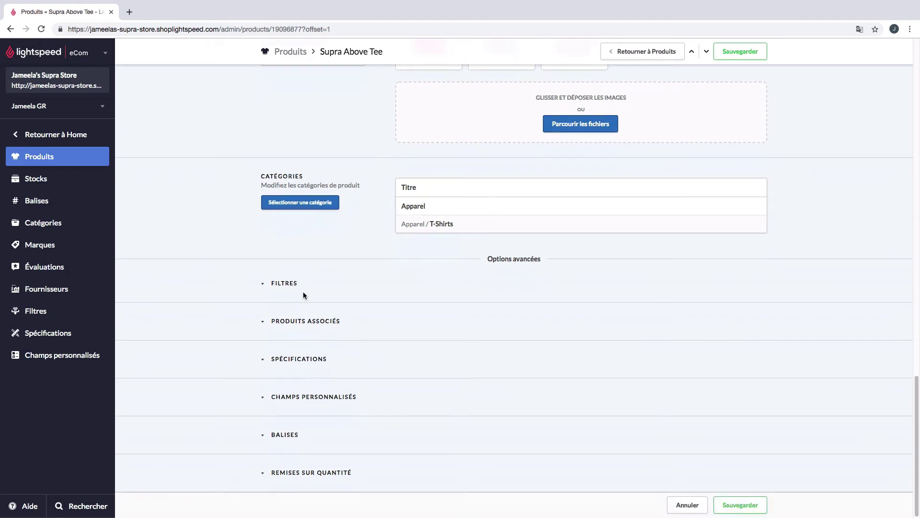
left_click(286, 287)
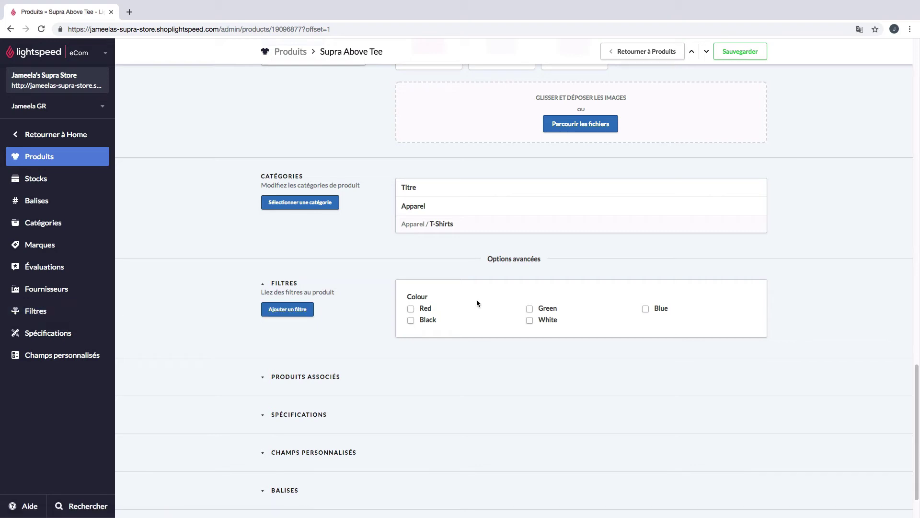
left_click(410, 309)
left_click(529, 309)
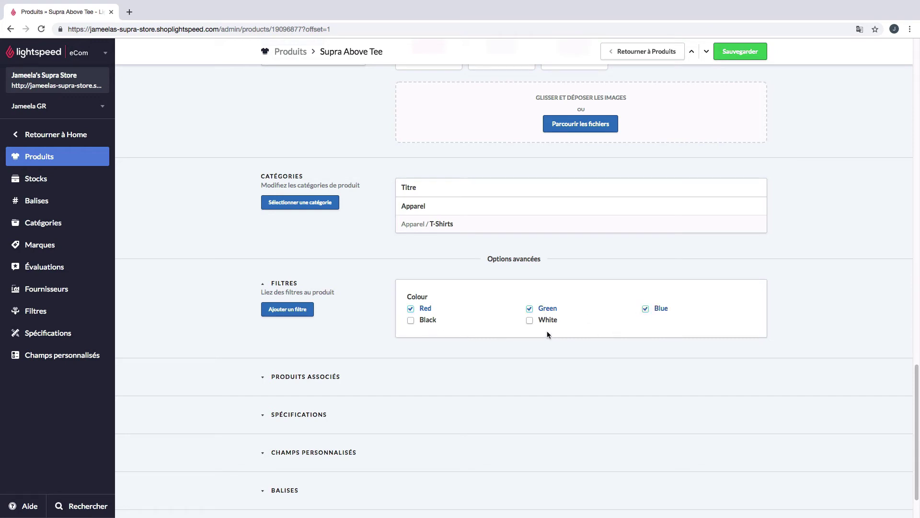
left_click(294, 287)
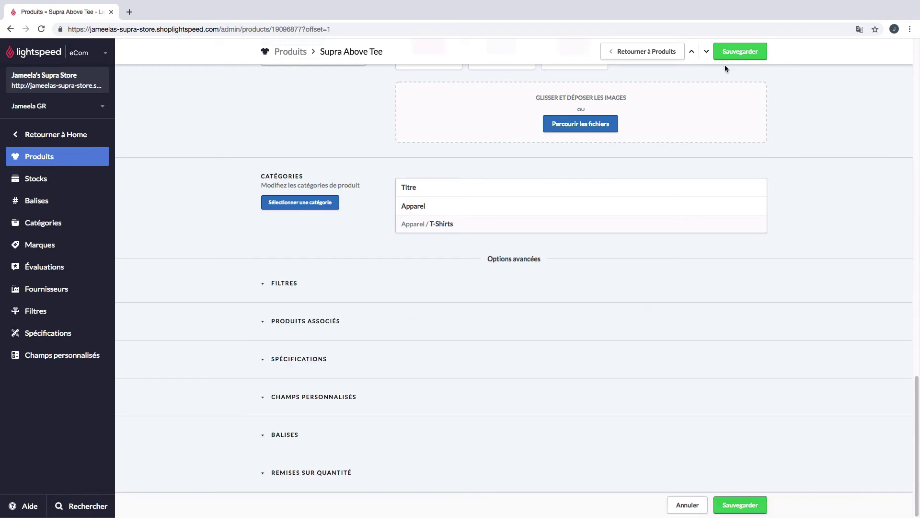
left_click(736, 59)
Step: Link the X MAKAVELIC BACKPACK to the T-shirt as an associated product
left_click(324, 327)
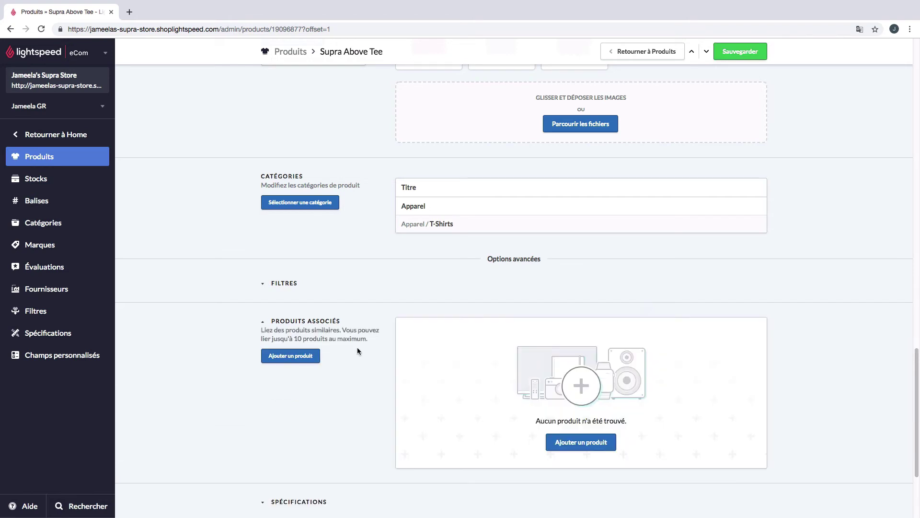
scroll(375, 378, "down", 1)
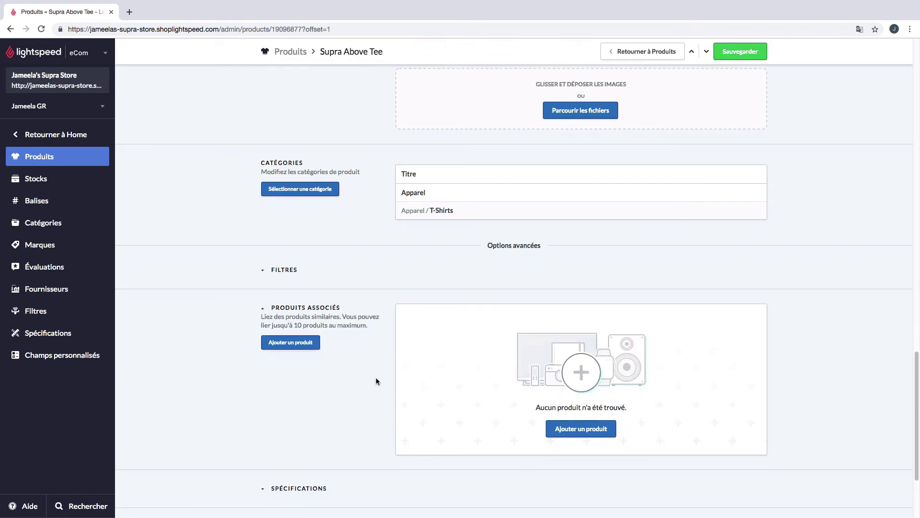
left_click(310, 349)
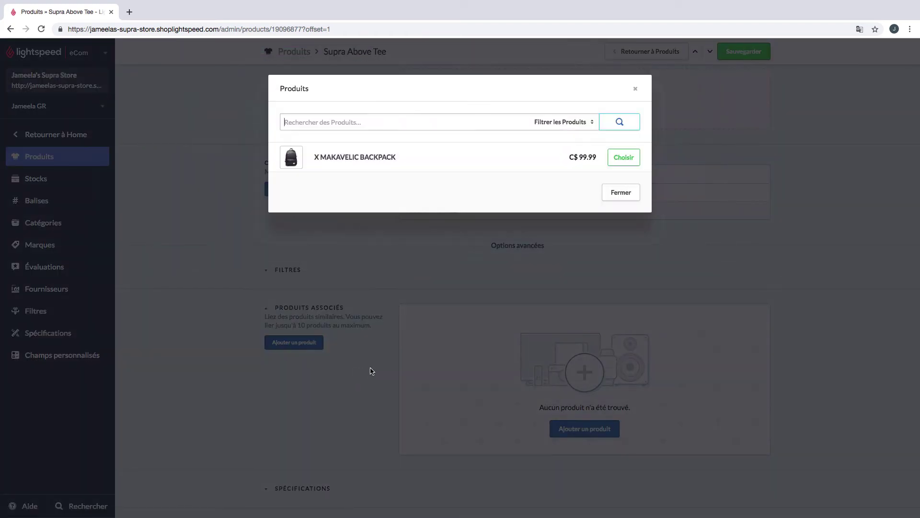
left_click(616, 164)
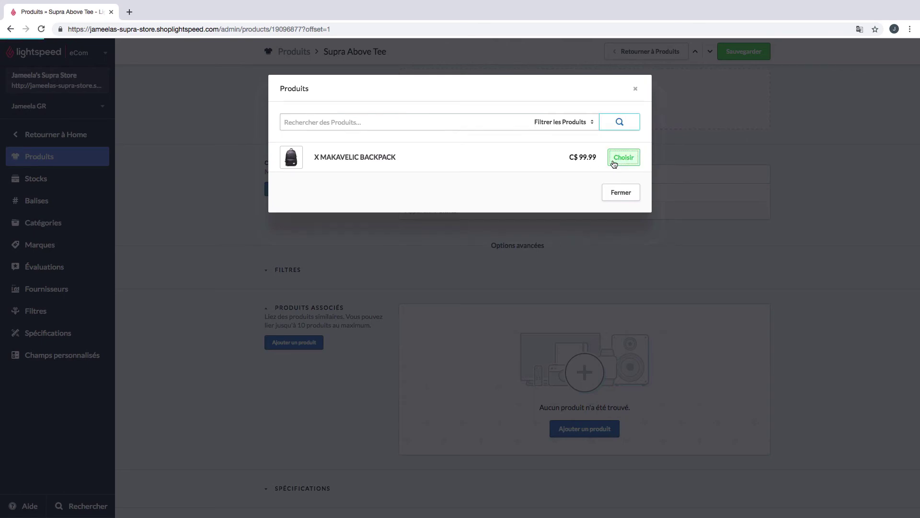
left_click(626, 199)
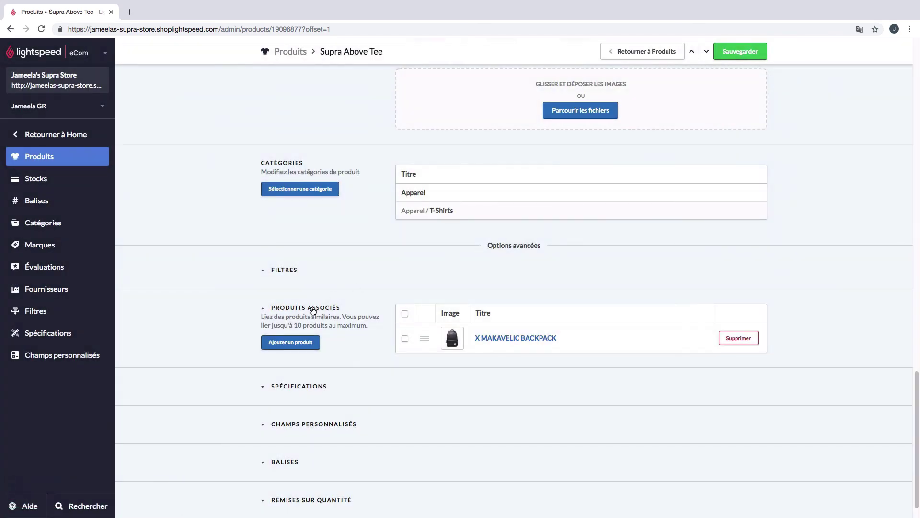
left_click(313, 309)
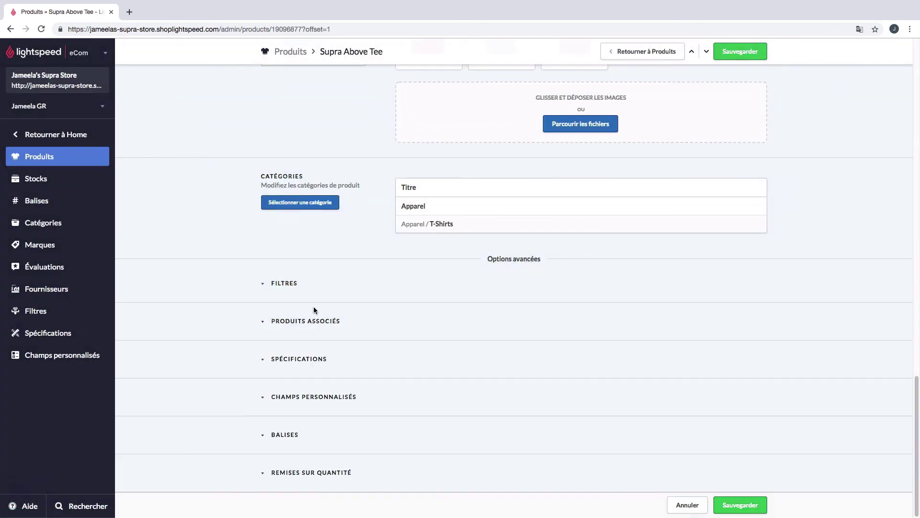
Step: Examine the product type option under Spécifications and the two embroidery questions under Champs personnalisés
left_click(322, 360)
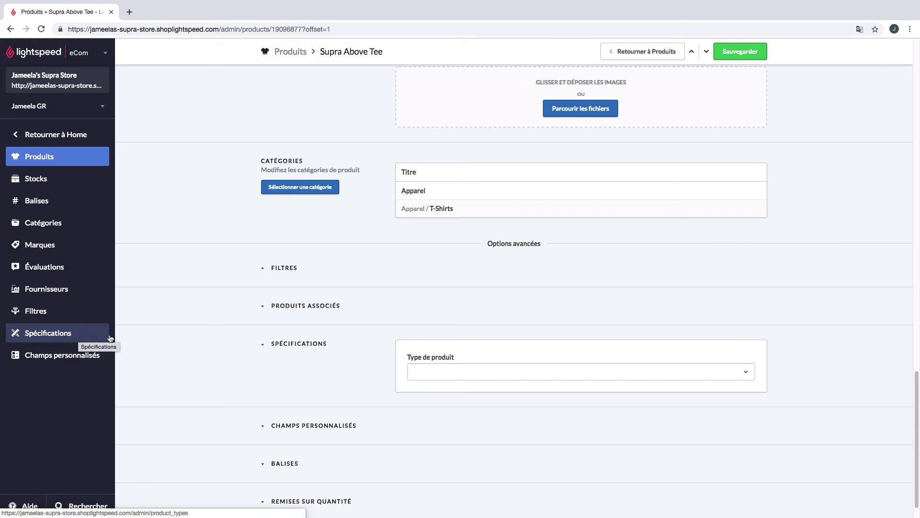
left_click(543, 377)
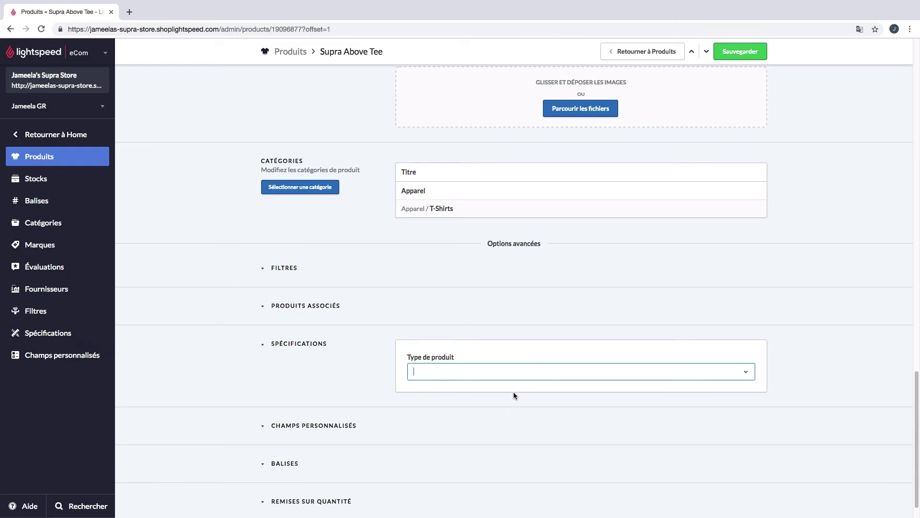
left_click(309, 349)
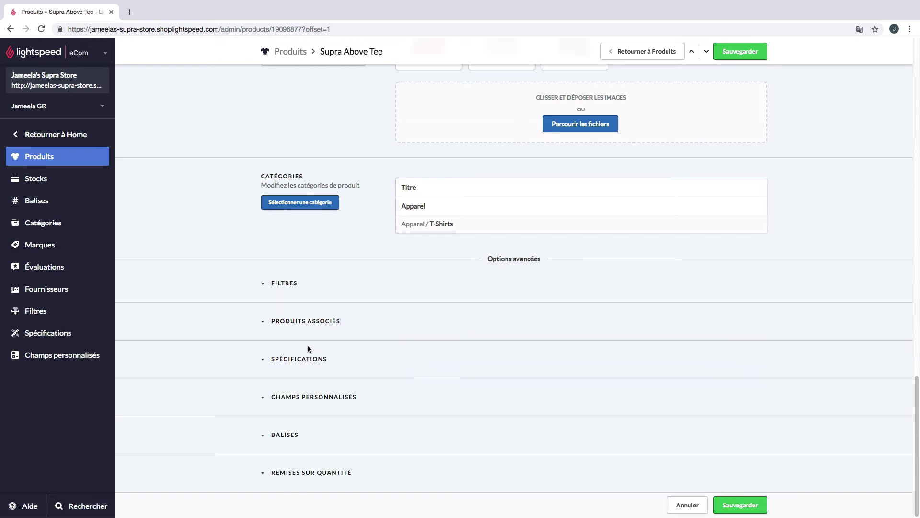
left_click(330, 398)
scroll(355, 393, "down", 2)
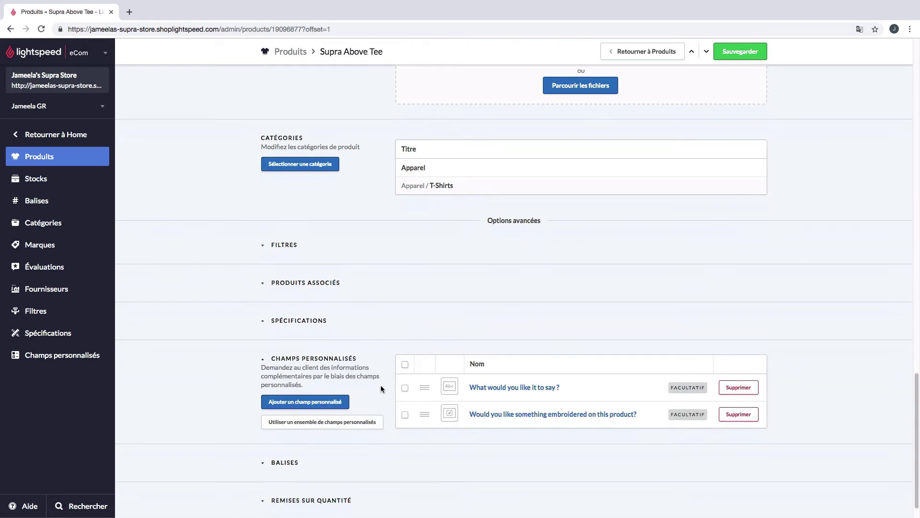
scroll(381, 386, "down", 1)
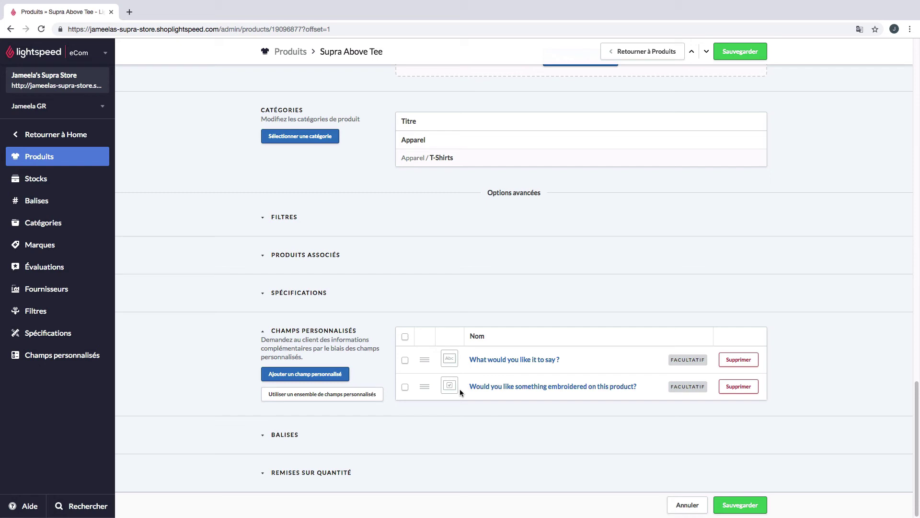
left_click(334, 332)
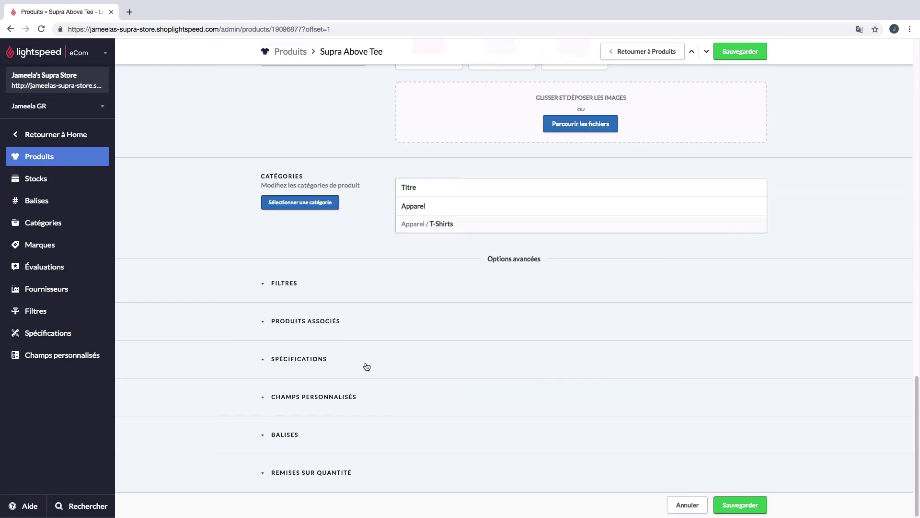
Step: Try out adding the tags "t-shirt" and "t-short" to the product
left_click(283, 436)
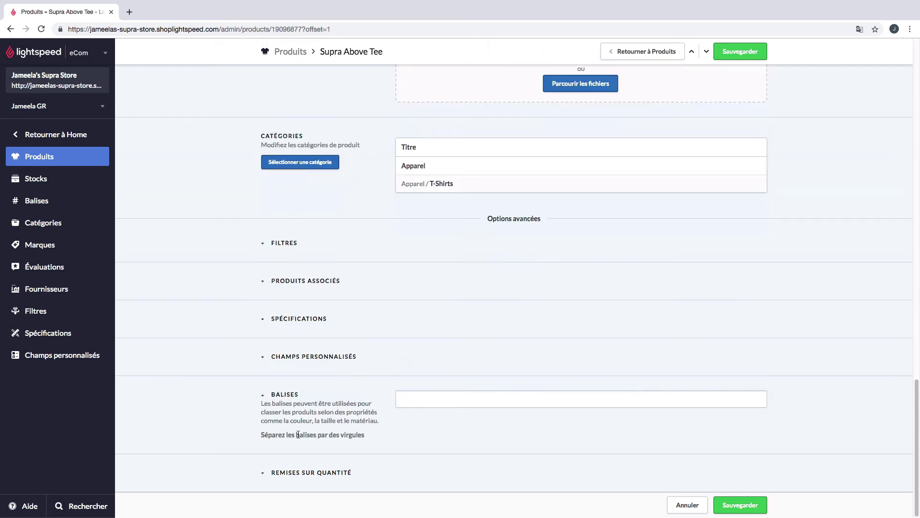
left_click(406, 400)
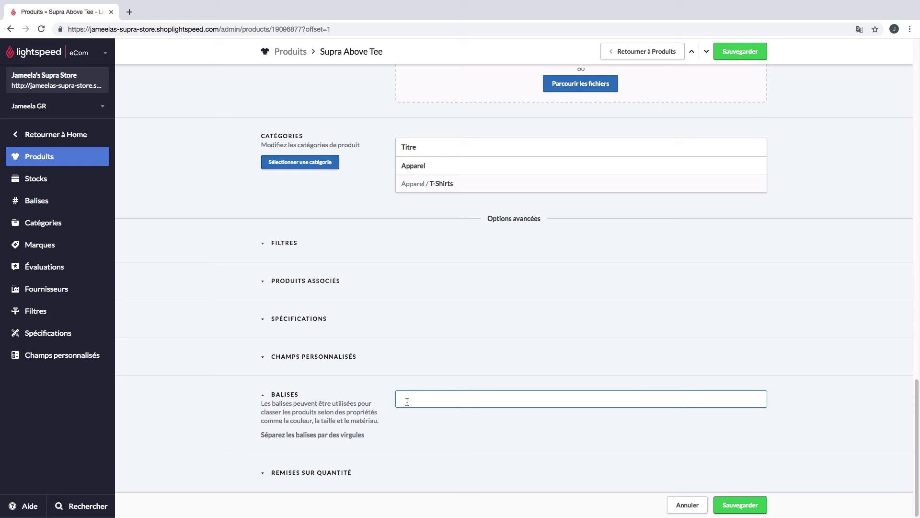
type("t-shirt")
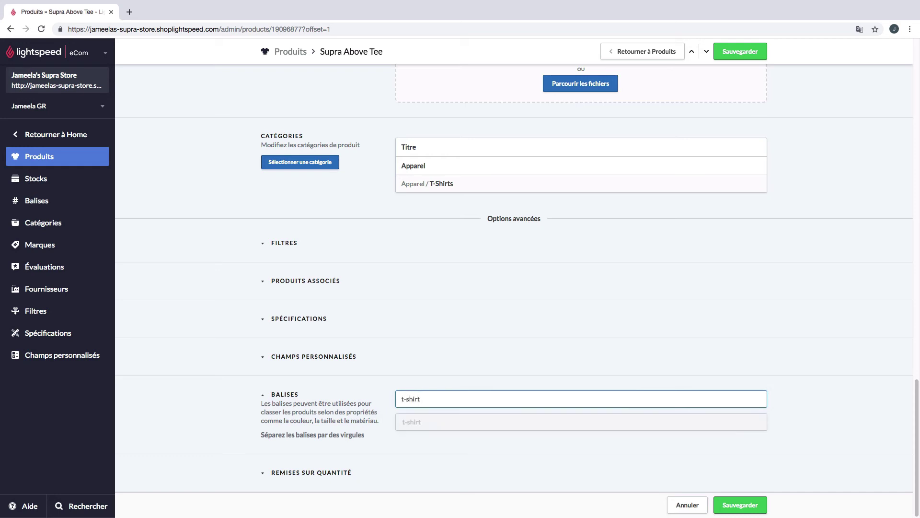
key("Return")
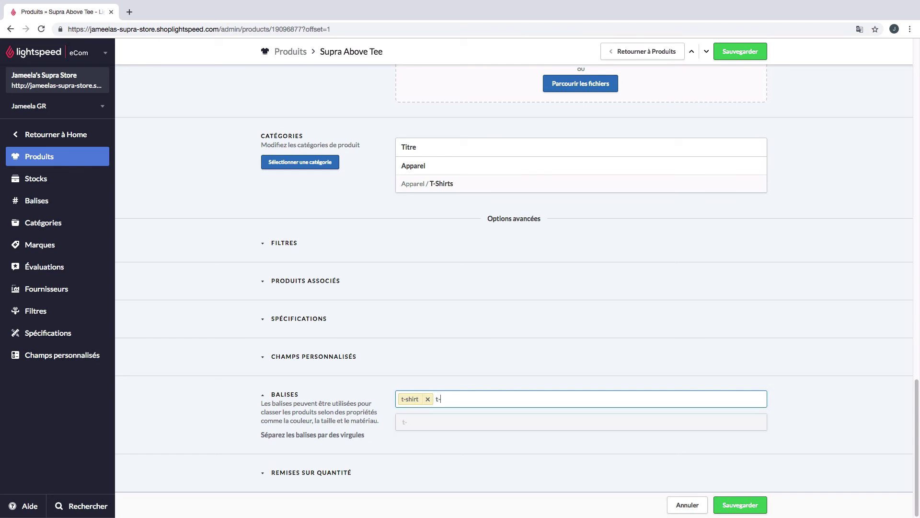
type("t-short")
key("Return")
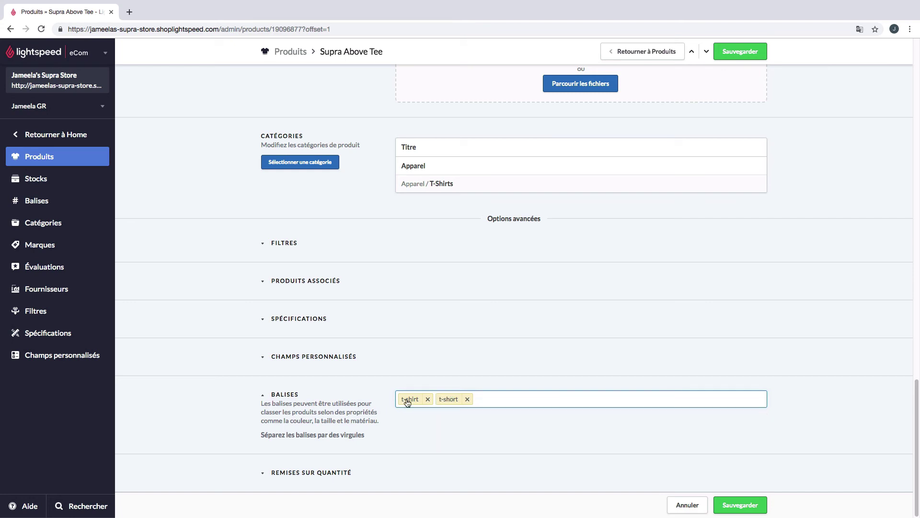
Step: Remove the "t-shirt" and "t-short" tags from the product and collapse the Balises section
left_click(428, 398)
left_click(430, 403)
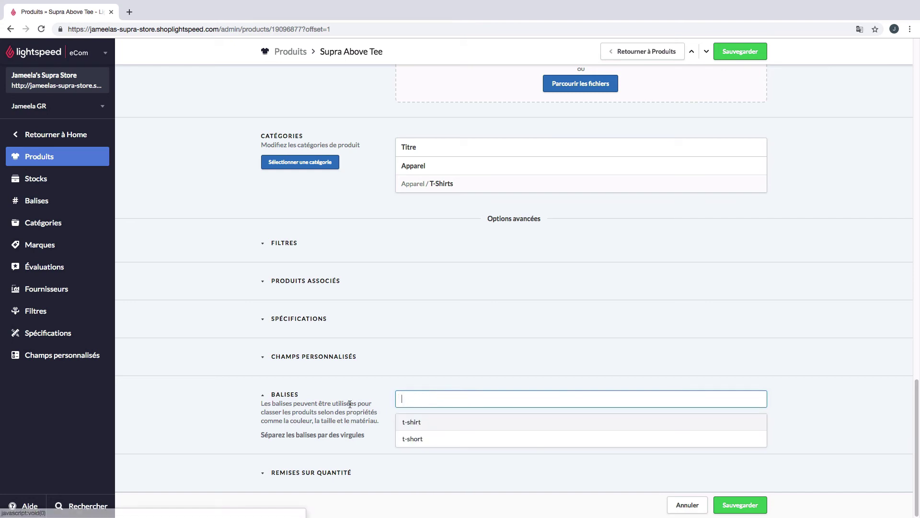
left_click(268, 395)
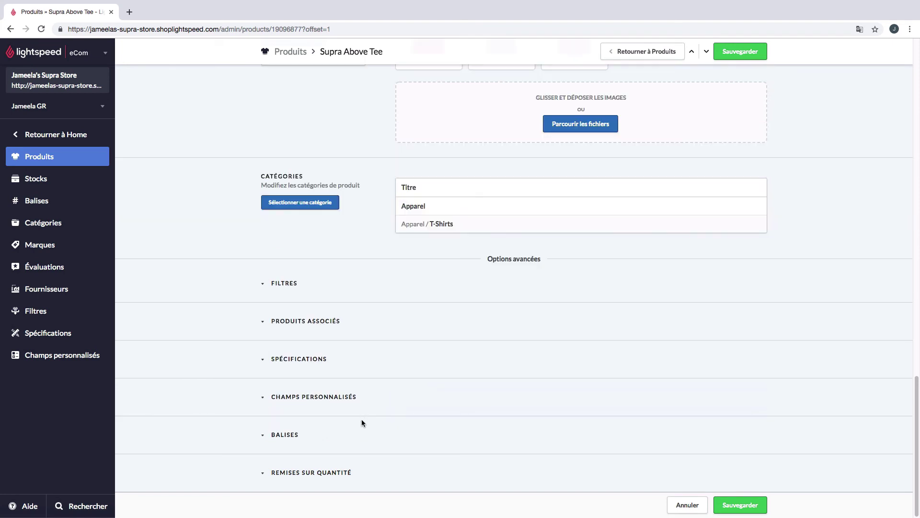
Step: Check the product's quantity discount options and save the product changes
left_click(320, 473)
scroll(408, 473, "down", 2)
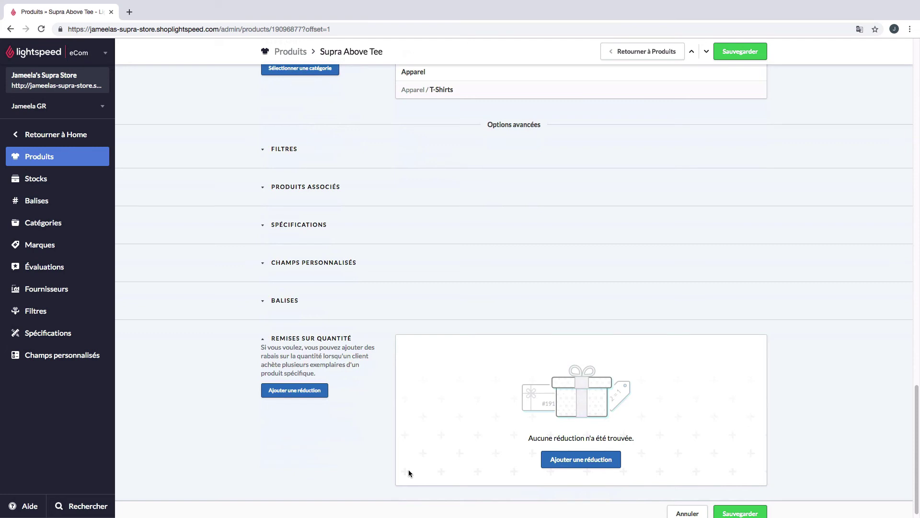
left_click(322, 341)
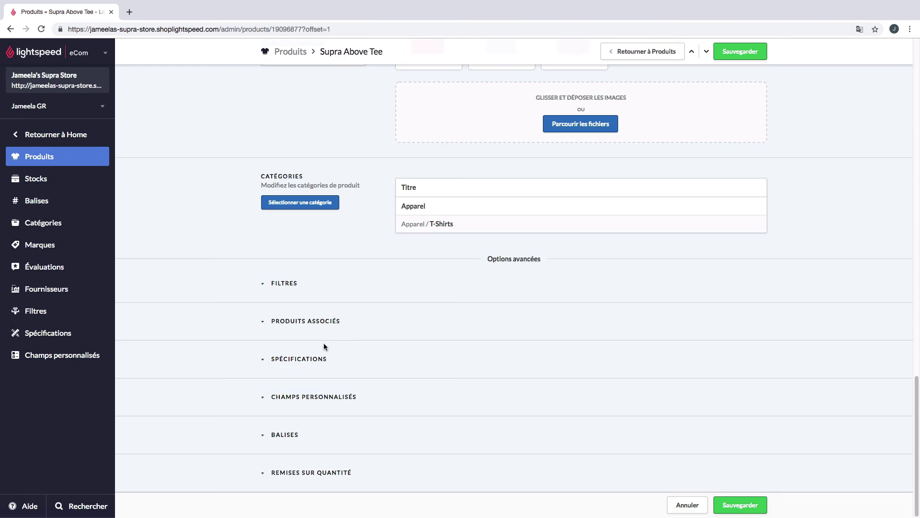
left_click(740, 505)
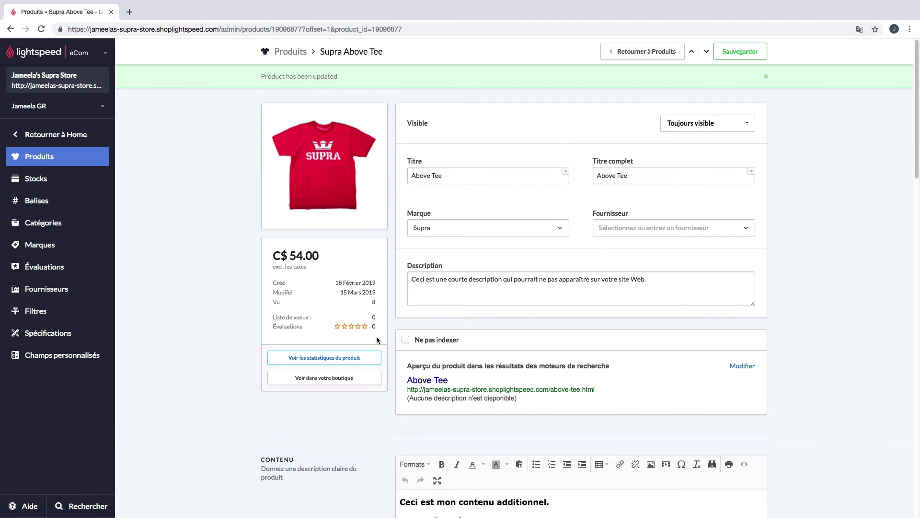
Step: Go to the store's categories, explore the new-category form's sort orders and Page de texte type, and discard the form
left_click(89, 233)
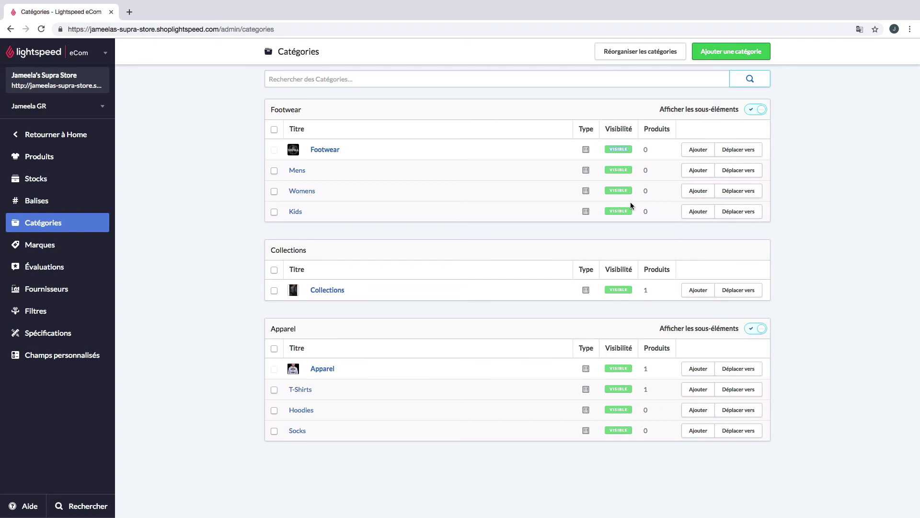
left_click(724, 53)
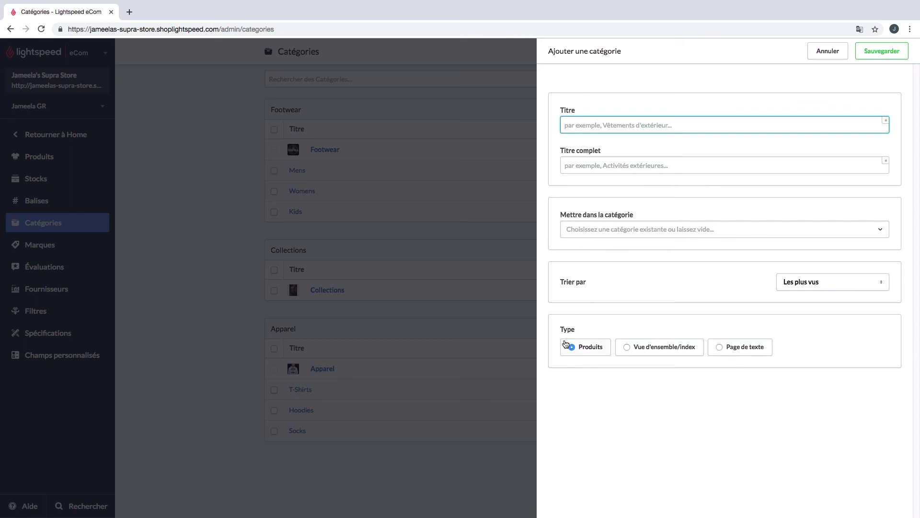
left_click(558, 282)
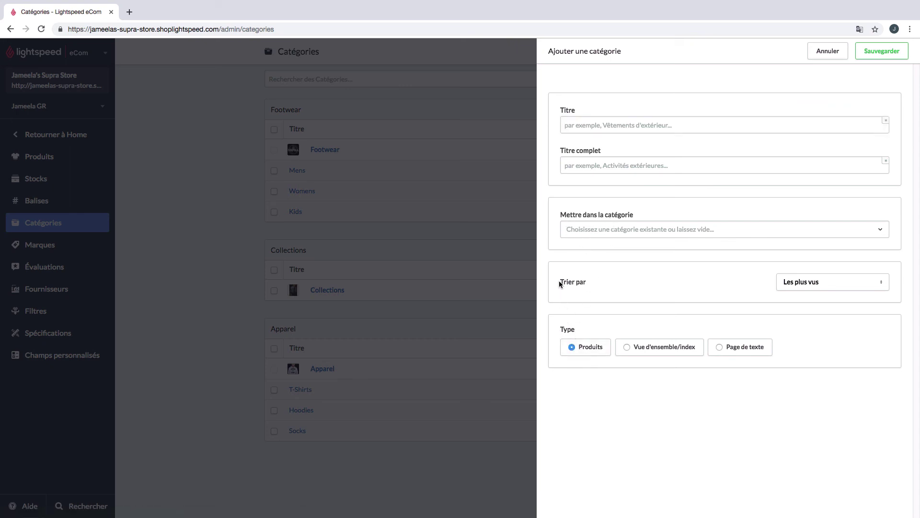
left_click_drag(583, 281, 651, 291)
left_click(813, 286)
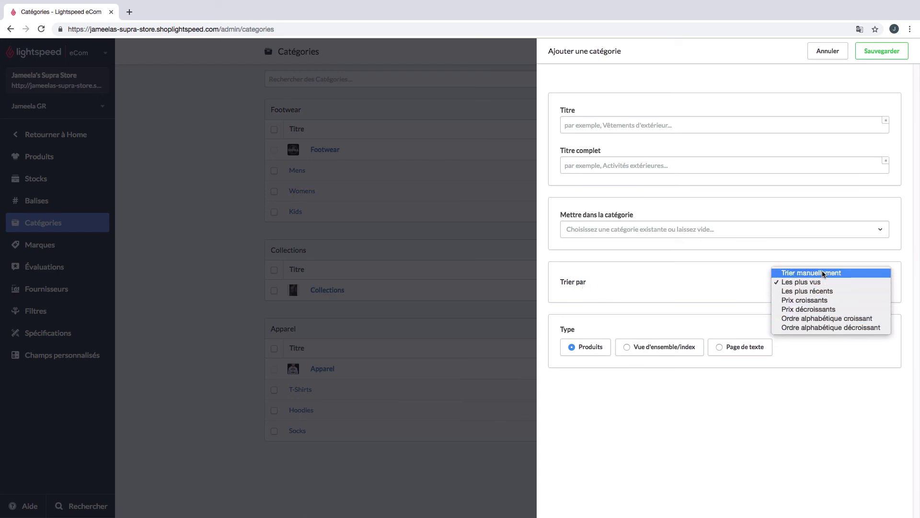
left_click(718, 285)
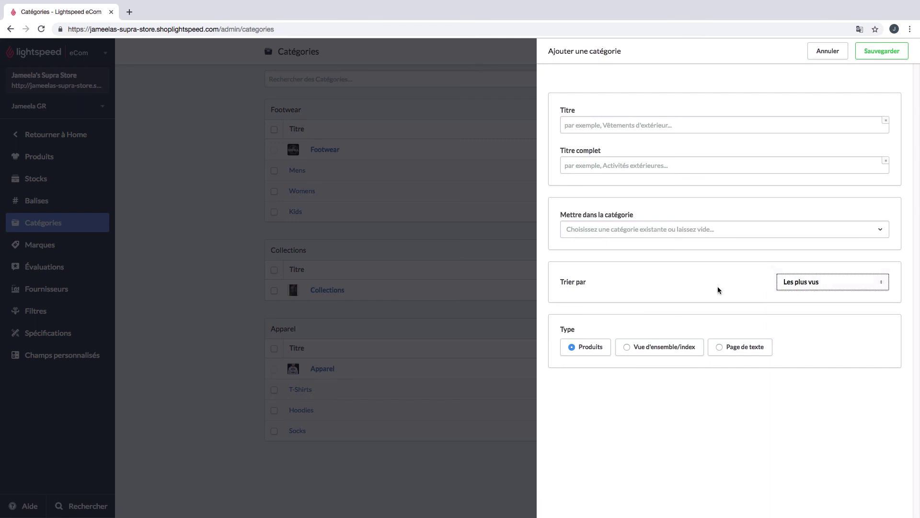
left_click(720, 347)
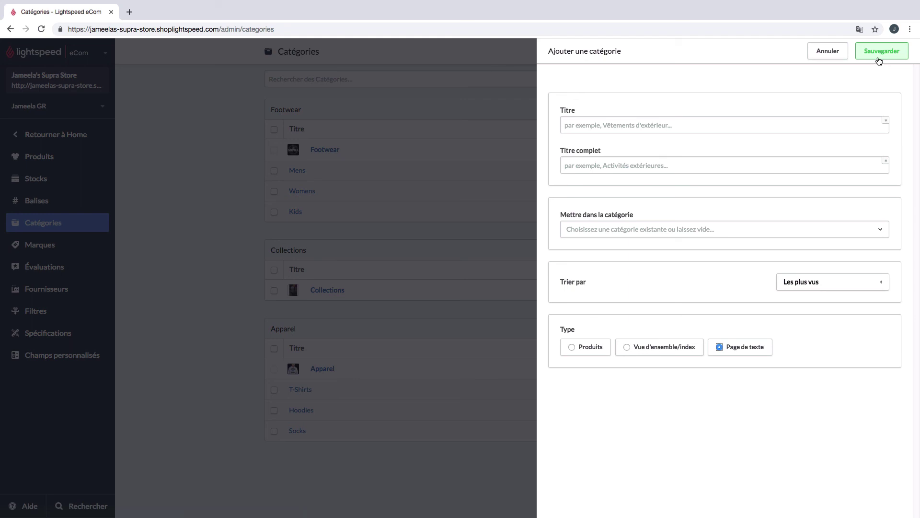
left_click(837, 60)
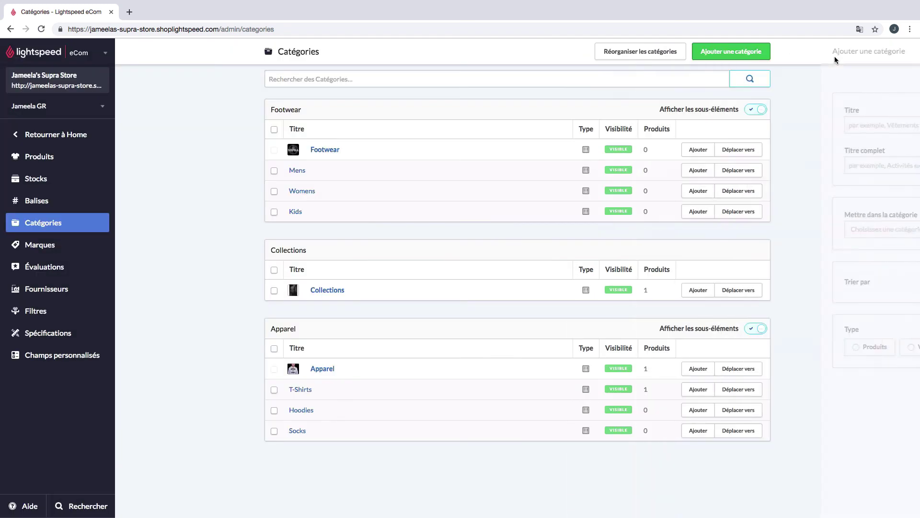
Step: Open the Footwear category and review its information fields, content editor and image
left_click(325, 151)
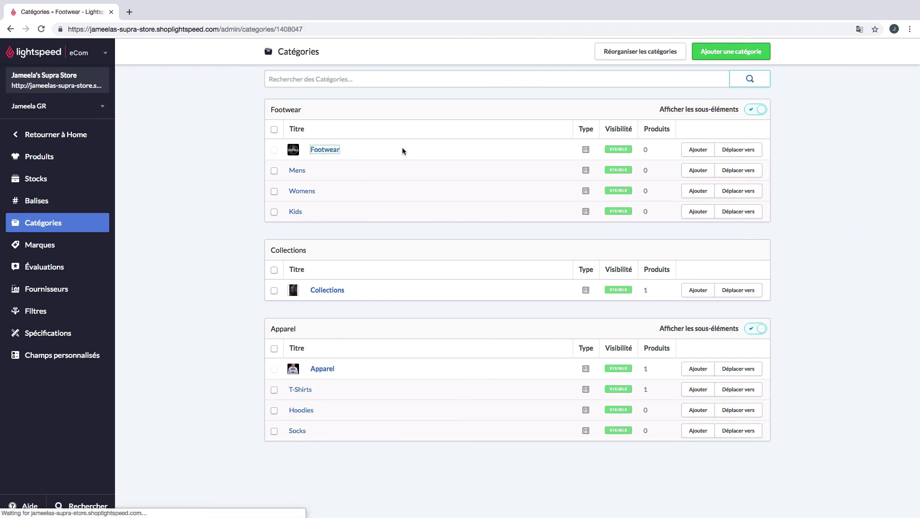
scroll(449, 152, "down", 3)
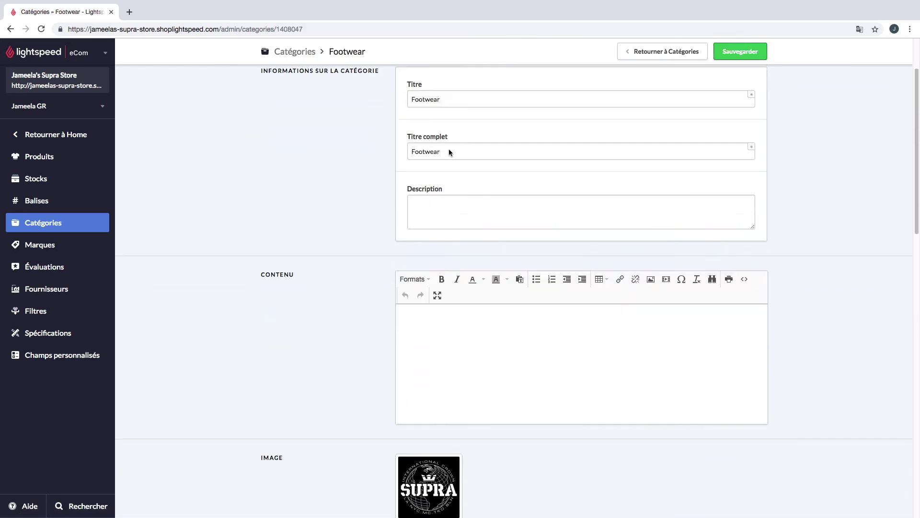
left_click_drag(259, 216, 294, 214)
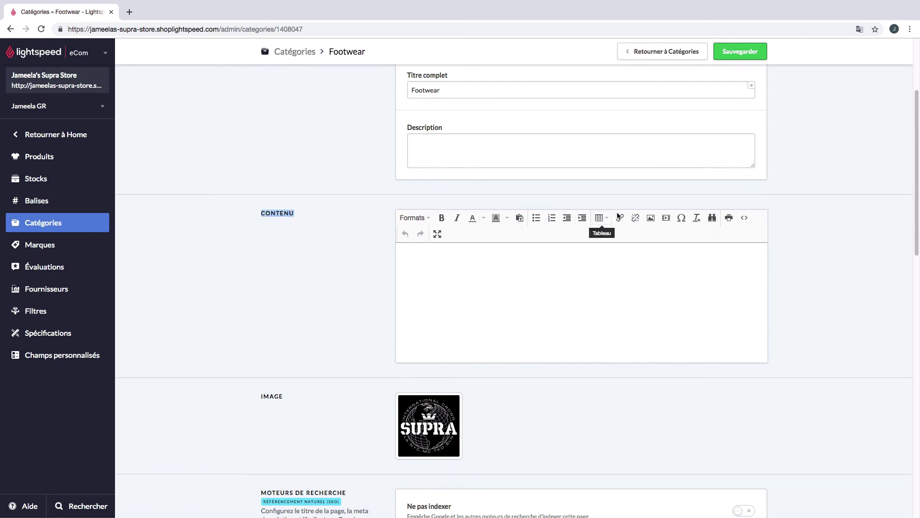
left_click(562, 254)
Step: Go to the store's products, open Above Tee and view its page in the online store
left_click(103, 158)
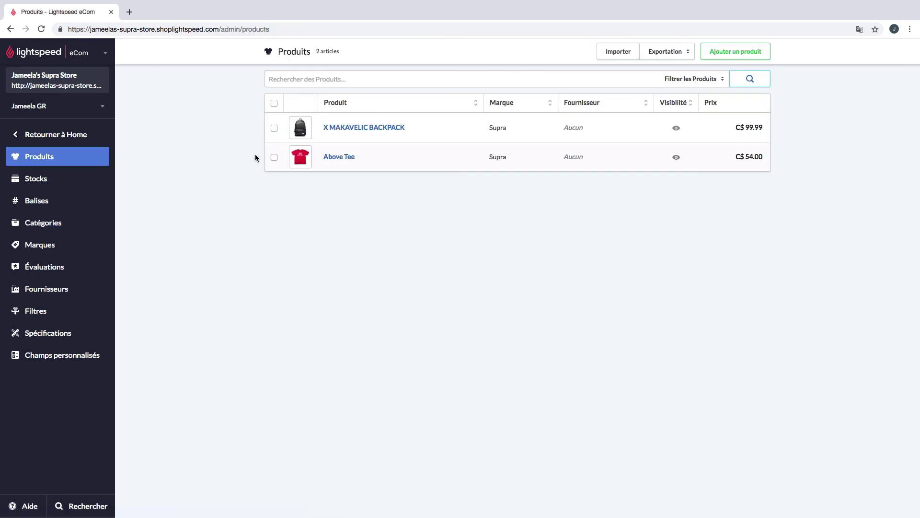
left_click(338, 162)
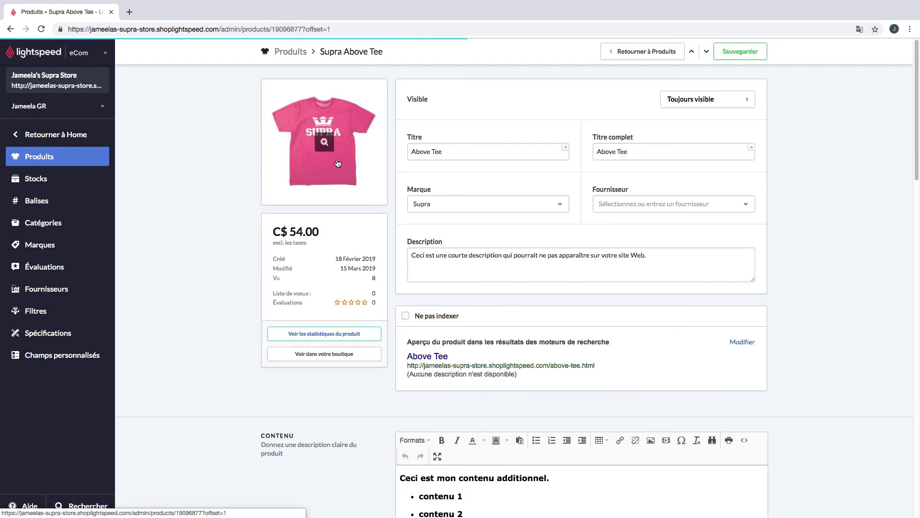
left_click(324, 353)
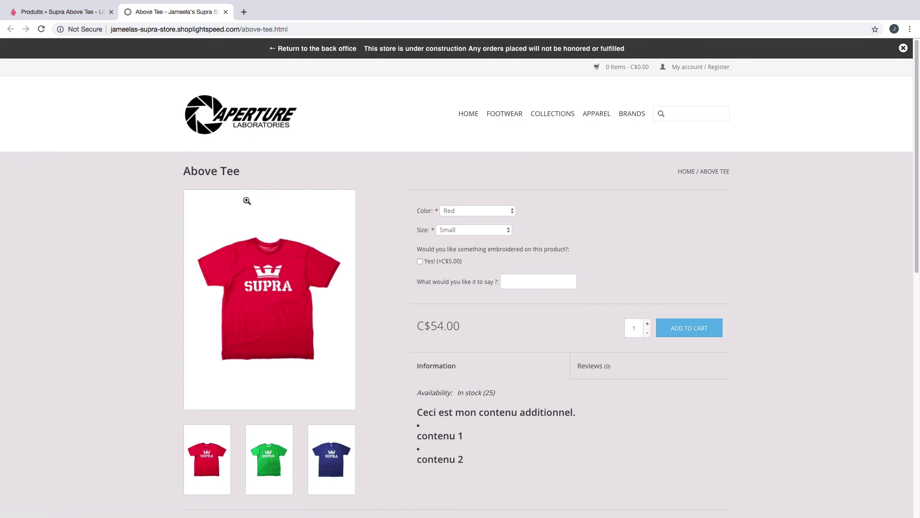
Step: Choose Green as the Above Tee's color on the storefront product page
mouse_move(246, 202)
left_click(475, 211)
left_click(476, 218)
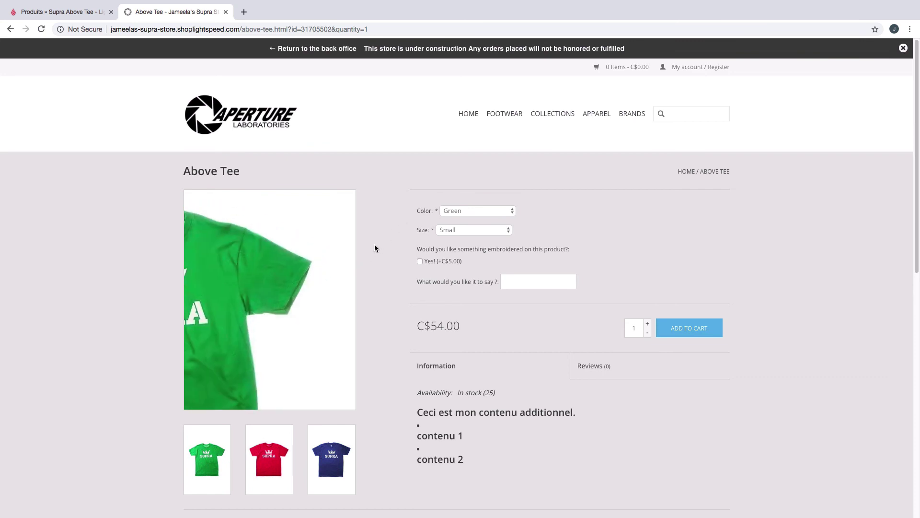
Step: Select the Yes! (+C$5.00) embroidery option and enter a first name as the embroidery text
left_click_drag(403, 248, 509, 285)
left_click(512, 268)
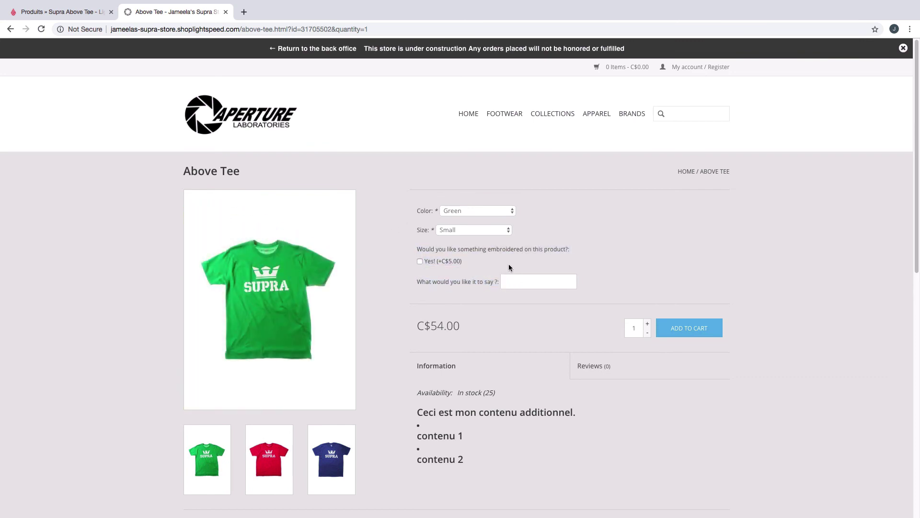
left_click(420, 262)
left_click(522, 281)
type("Jameela")
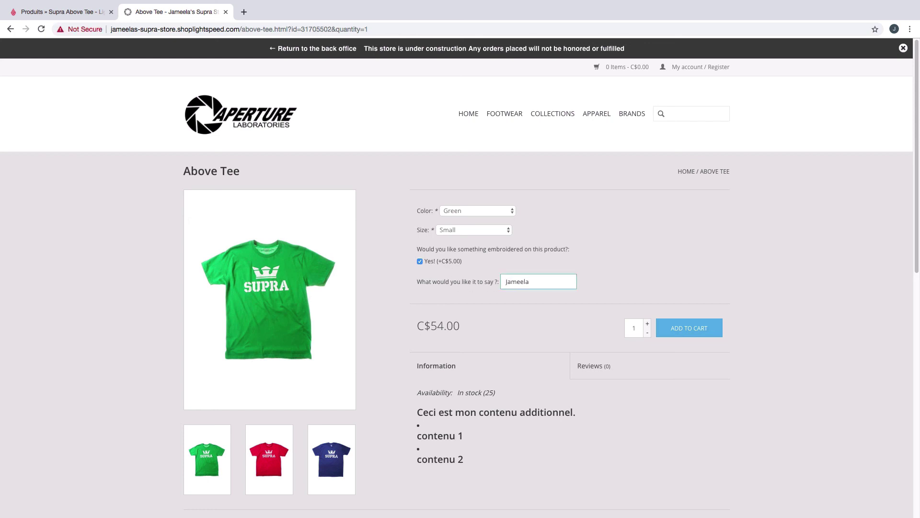
Step: Examine the add-to-cart option, product information and related products on the Above Tee store page
left_click(684, 335)
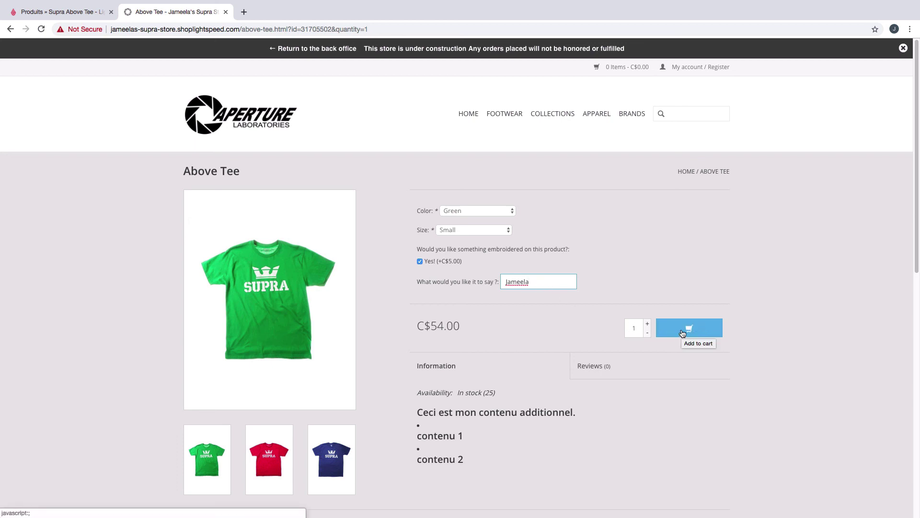
scroll(683, 333, "down", 3)
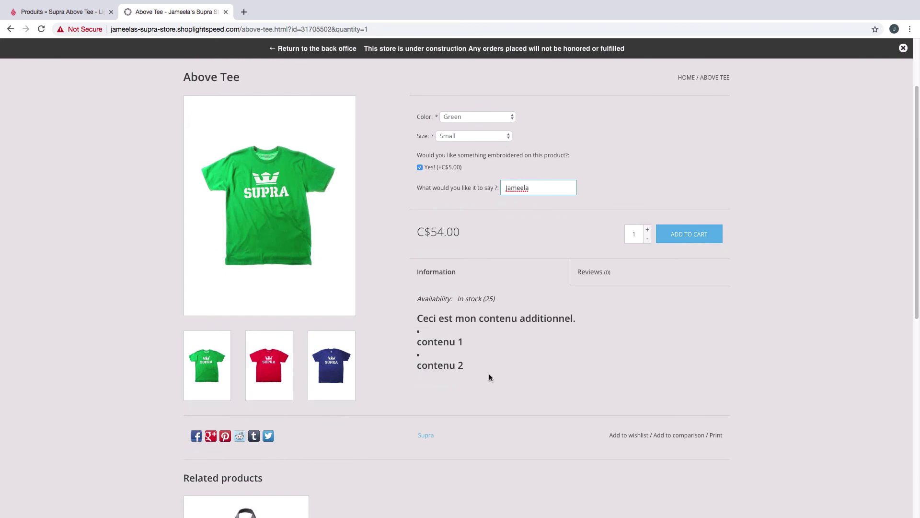
scroll(489, 377, "down", 5)
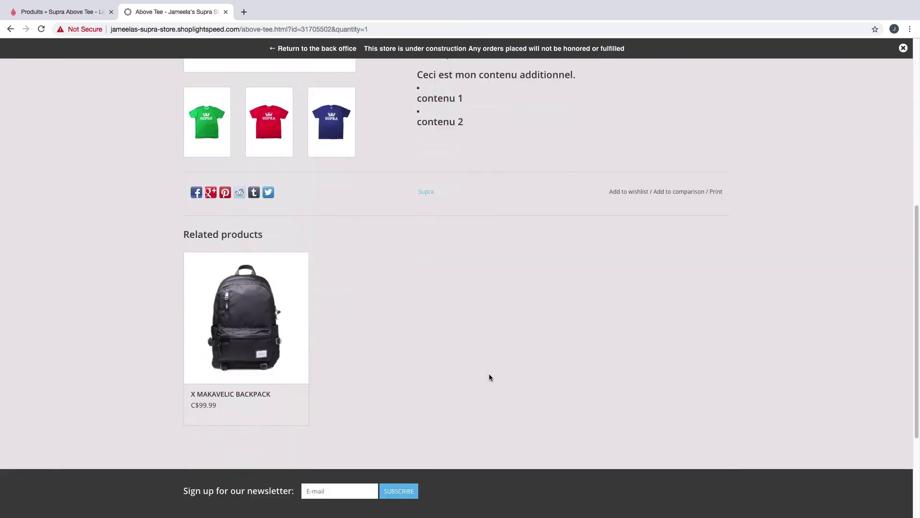